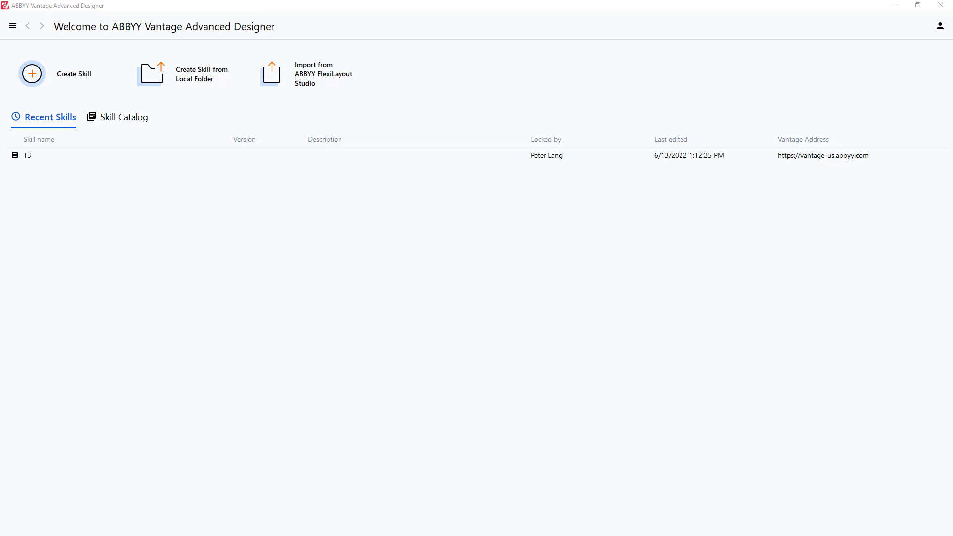
Create a document skill named EOB_RG.
click(74, 77)
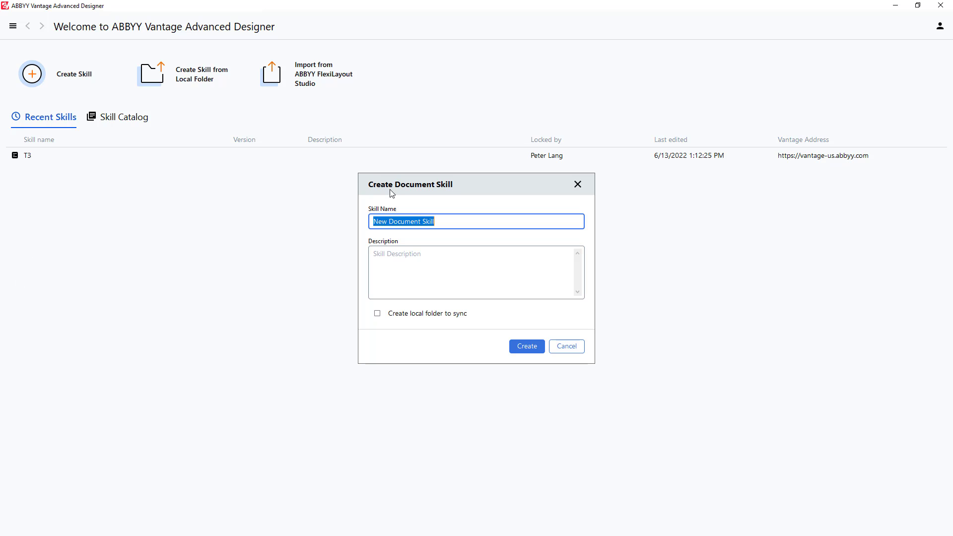
text(EOB_RG)
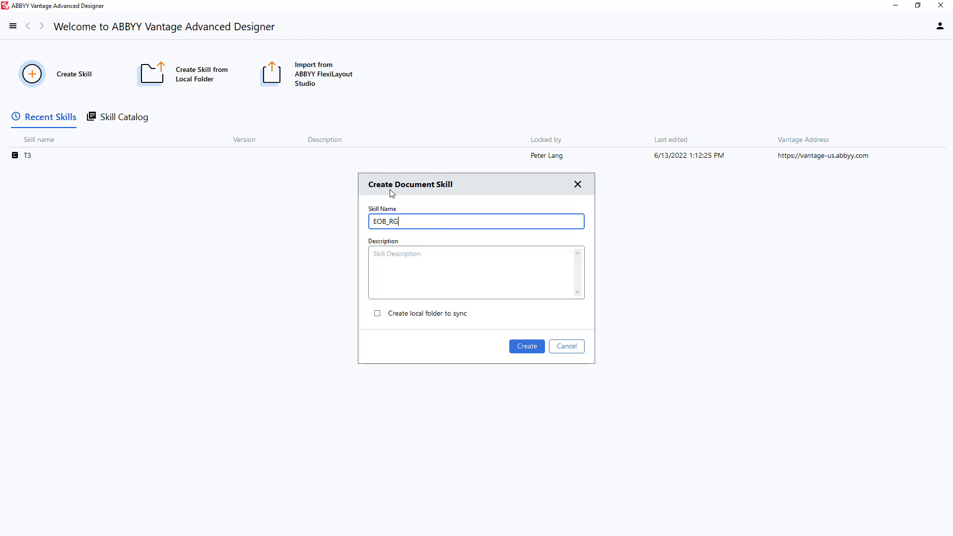
click(528, 346)
Upload Healthcare_EOB_RG__.pdf to the skill's documents and preview it.
click(538, 324)
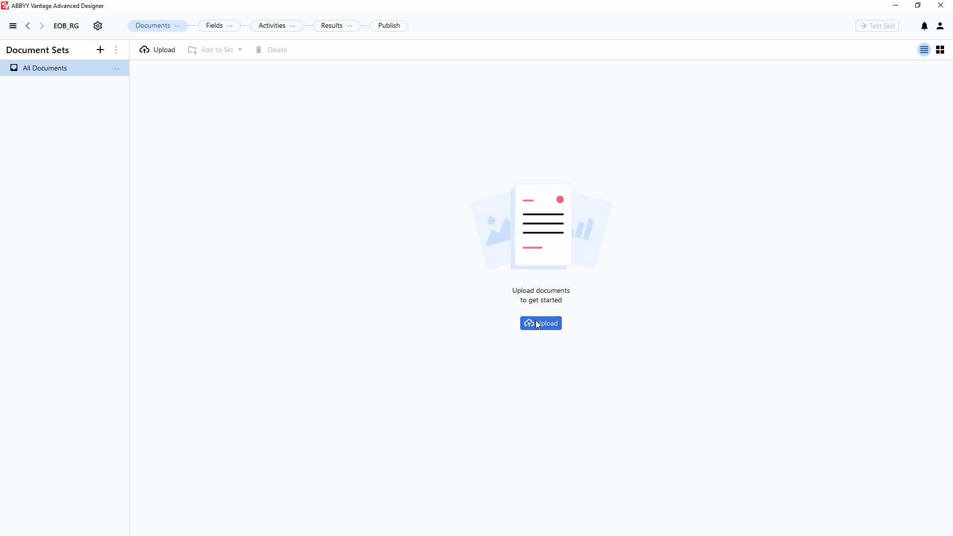
click(434, 222)
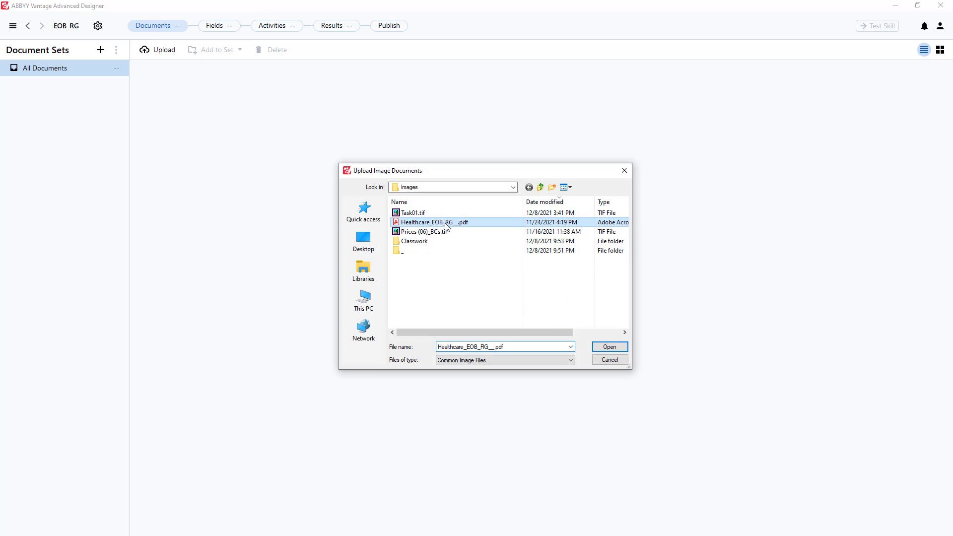
click(601, 347)
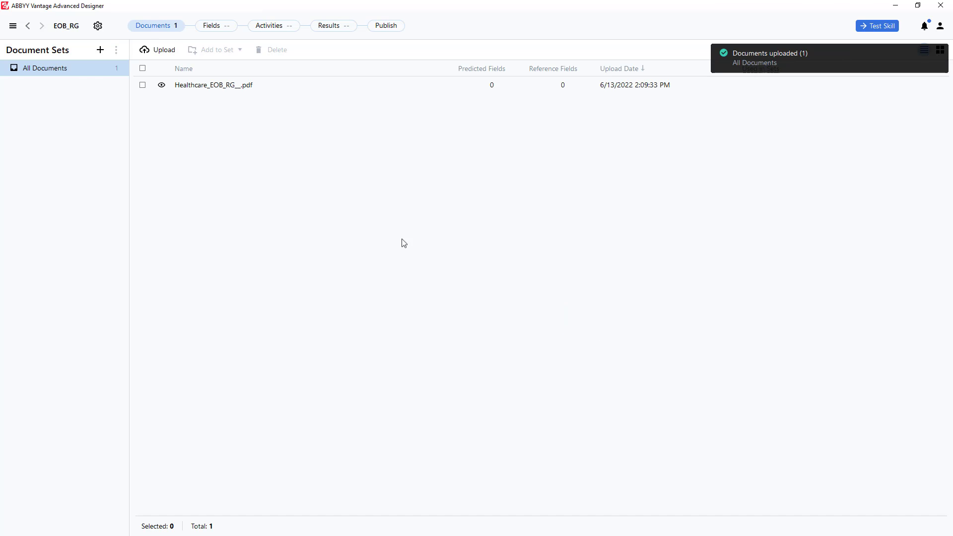
click(161, 85)
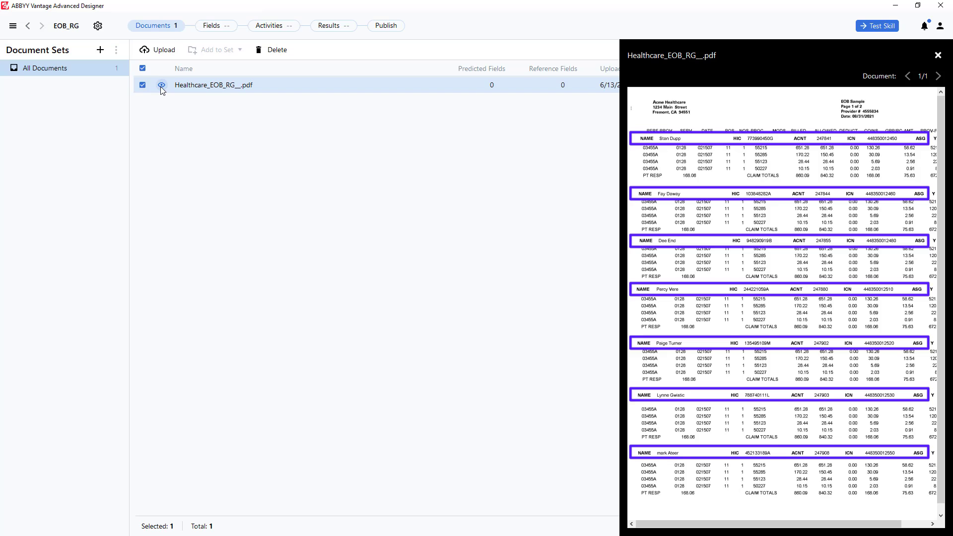
Add an Extraction Rules activity between Start and Finish and open it in the Activity Editor.
click(274, 26)
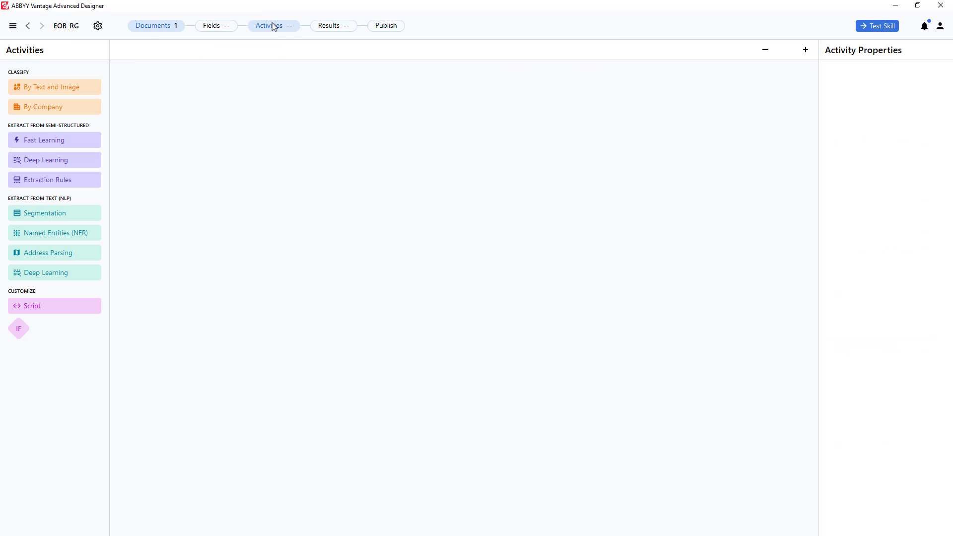
click(57, 179)
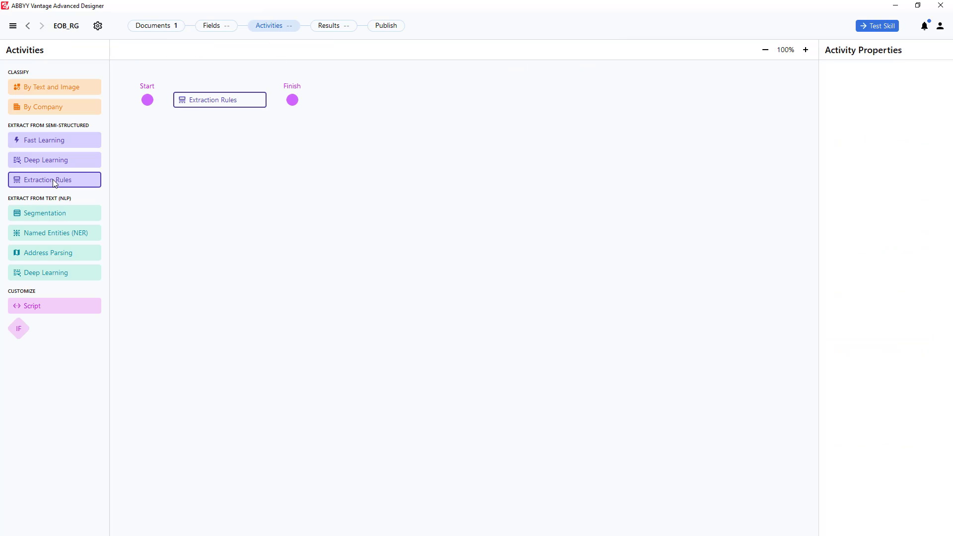
click(198, 106)
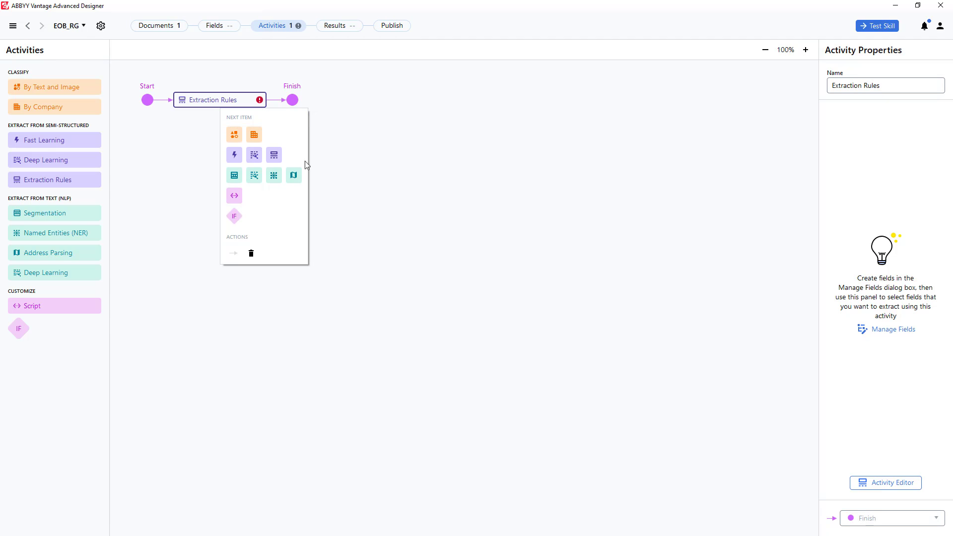
click(910, 484)
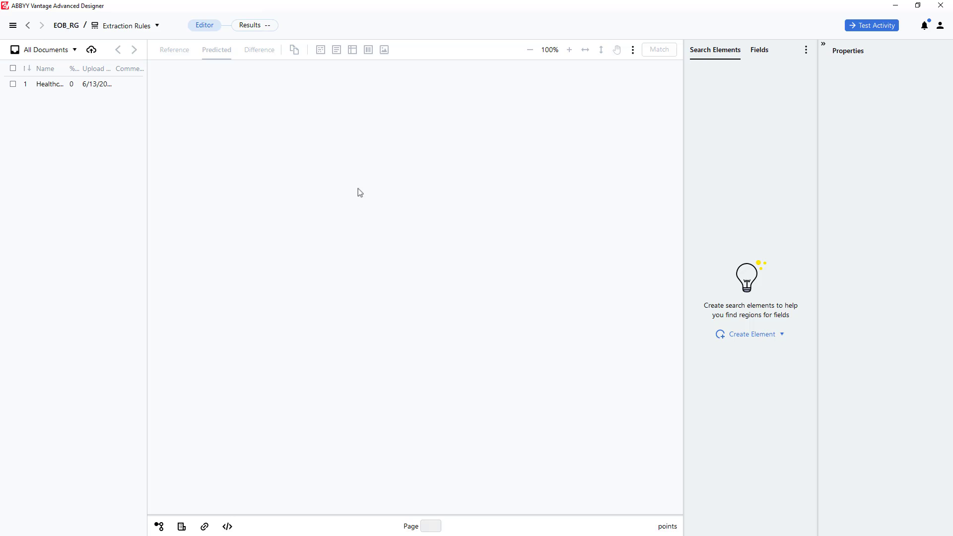
Add a field named EOBDate with the Date data type to the activity's field list.
click(761, 51)
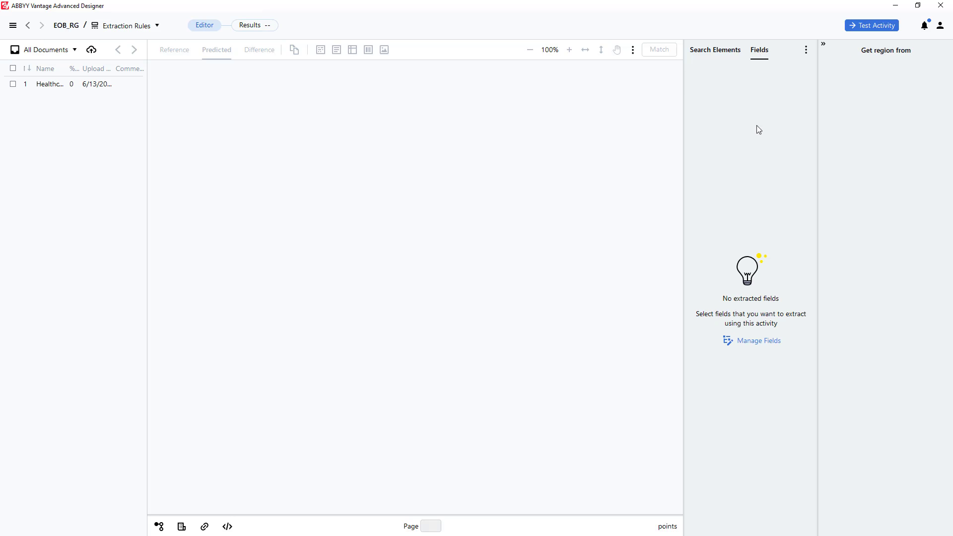
click(748, 344)
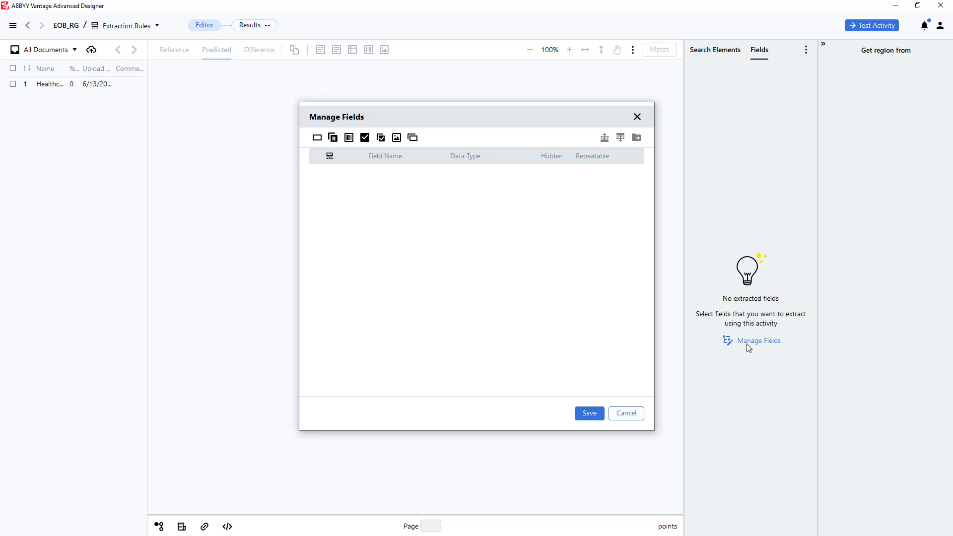
click(317, 138)
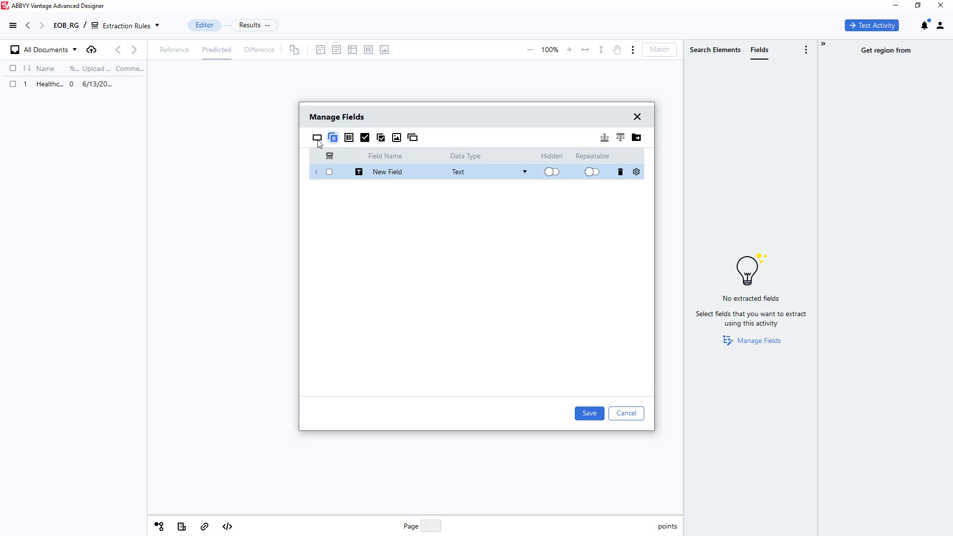
double_click(381, 174)
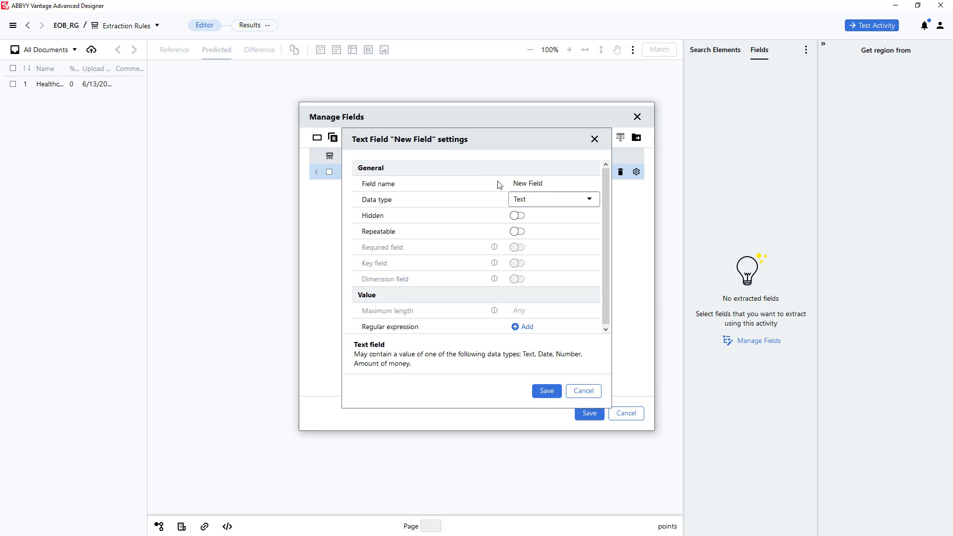
drag(548, 183, 394, 175)
text(EOBDate)
click(538, 200)
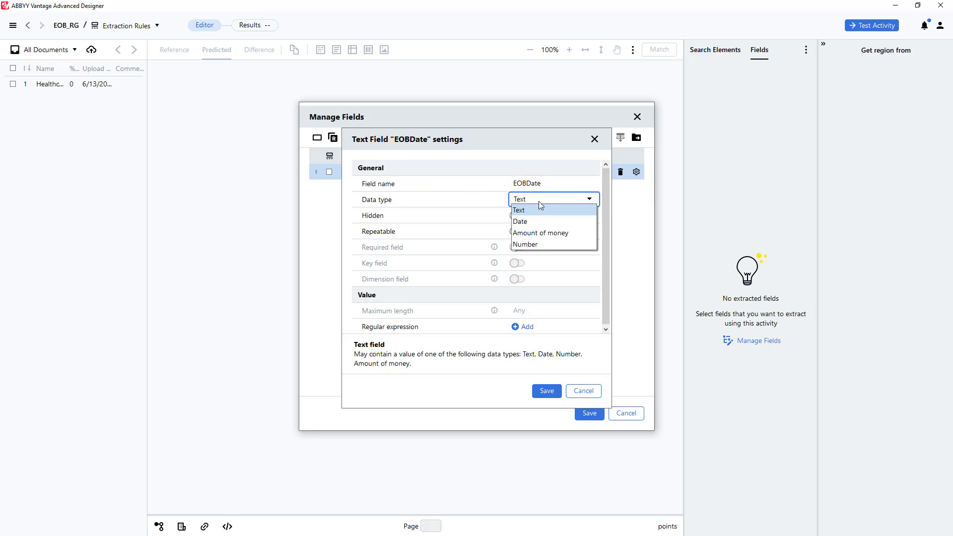
click(530, 222)
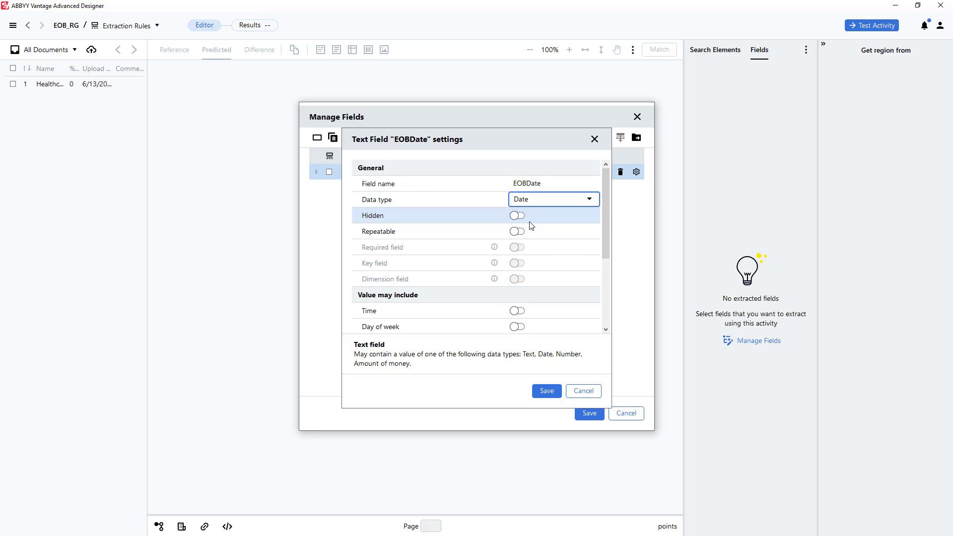
click(546, 392)
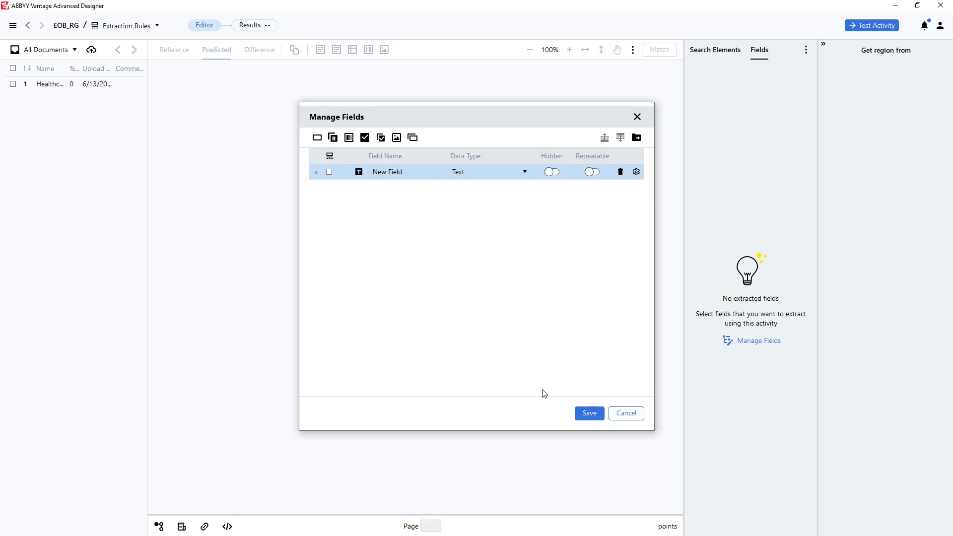
Add a text field named ProviderNum below EOBDate.
click(317, 138)
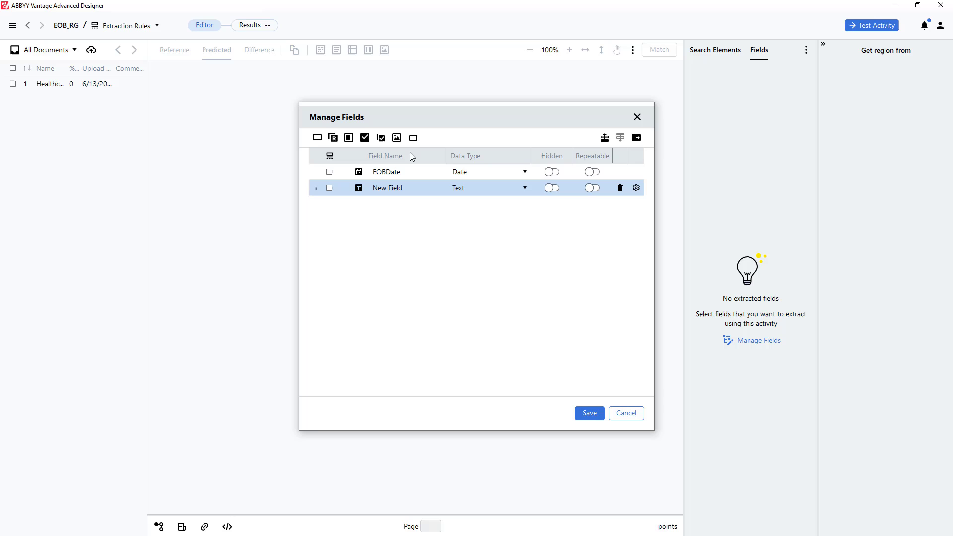
double_click(387, 189)
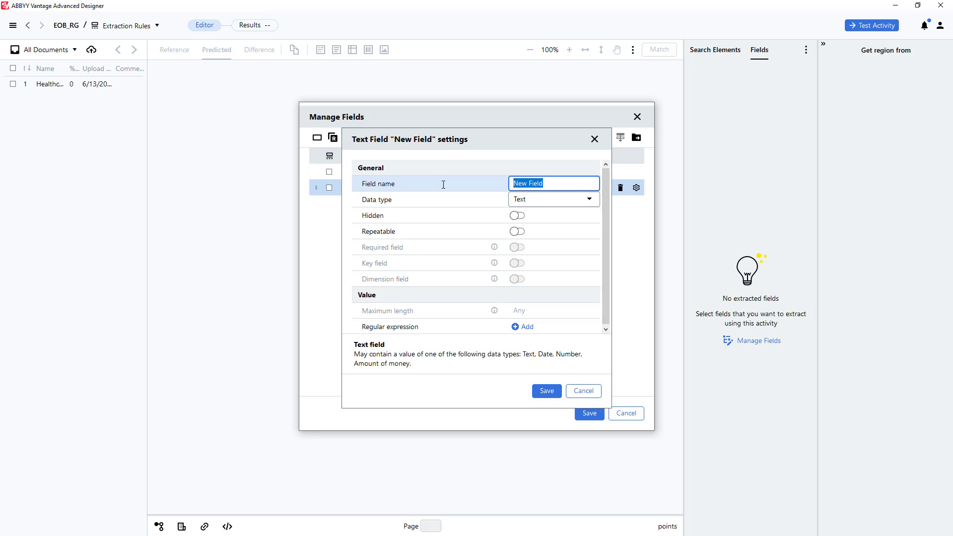
text(ProviderNum)
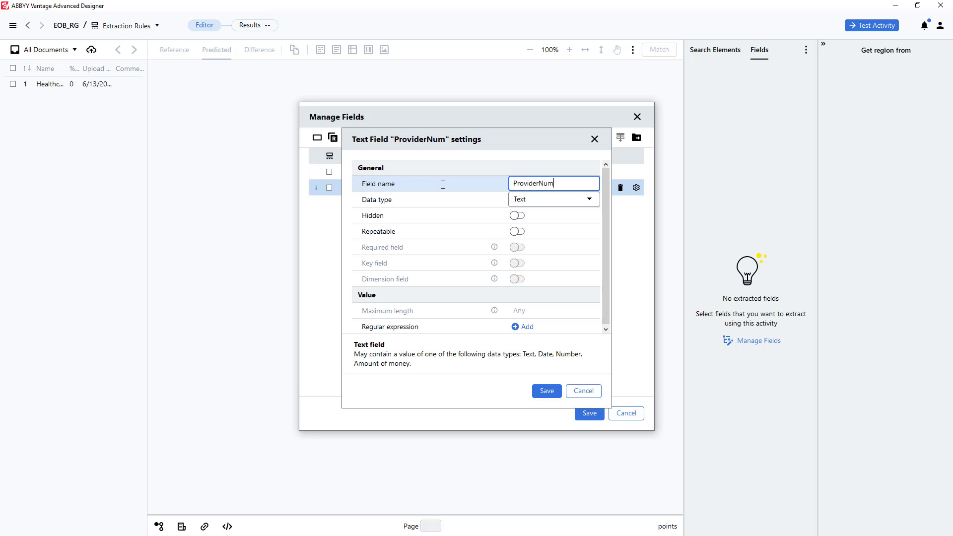
click(546, 391)
Add a repeating group and name it RepeatingGroup.
click(332, 138)
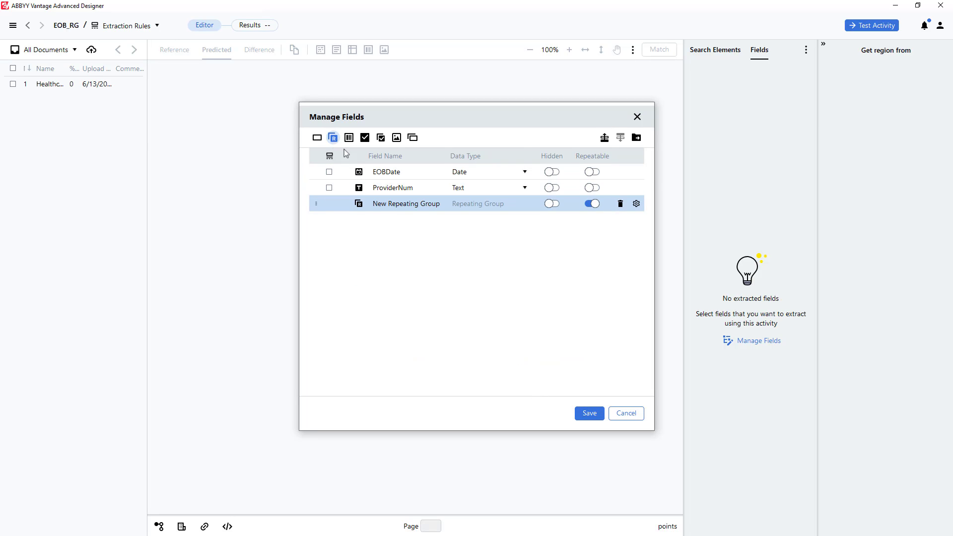
double_click(412, 209)
click(530, 185)
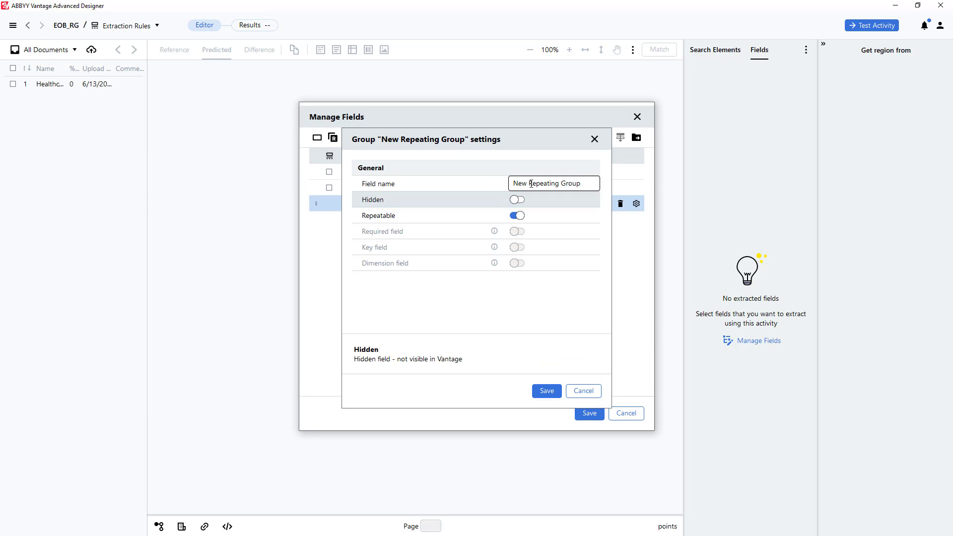
drag(530, 185, 487, 185)
key(BackSpace)
click(548, 184)
key(BackSpace)
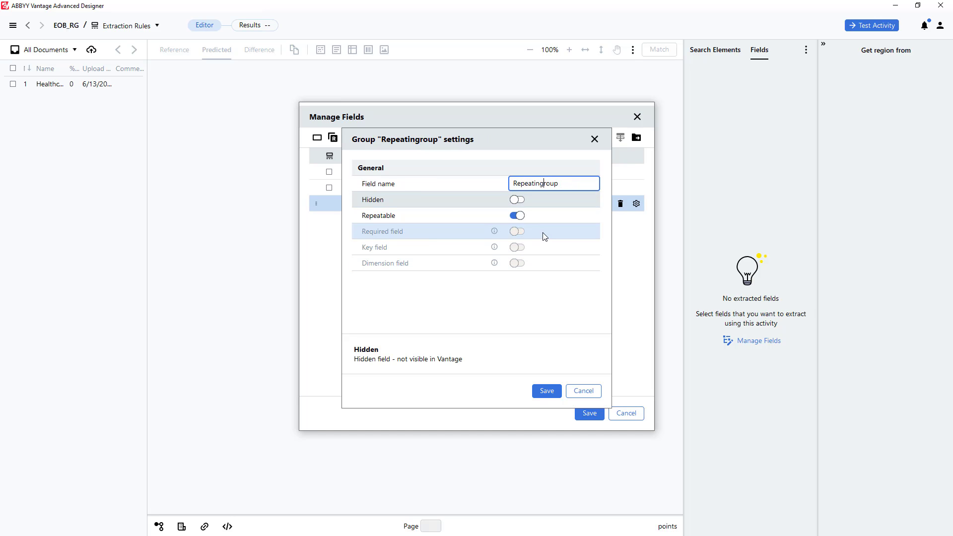
click(546, 391)
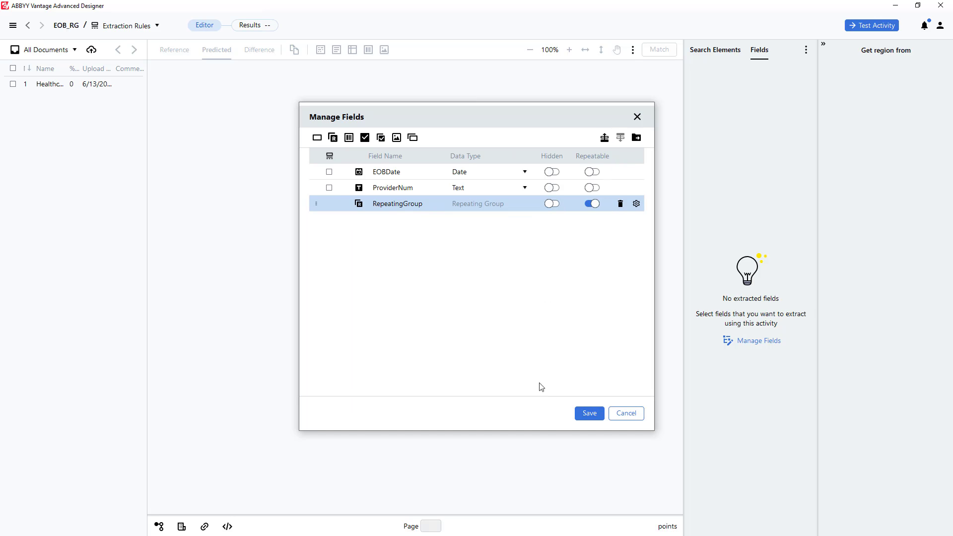
Add the text fields Name, HIC and PTResp inside RepeatingGroup and save the field list.
click(318, 137)
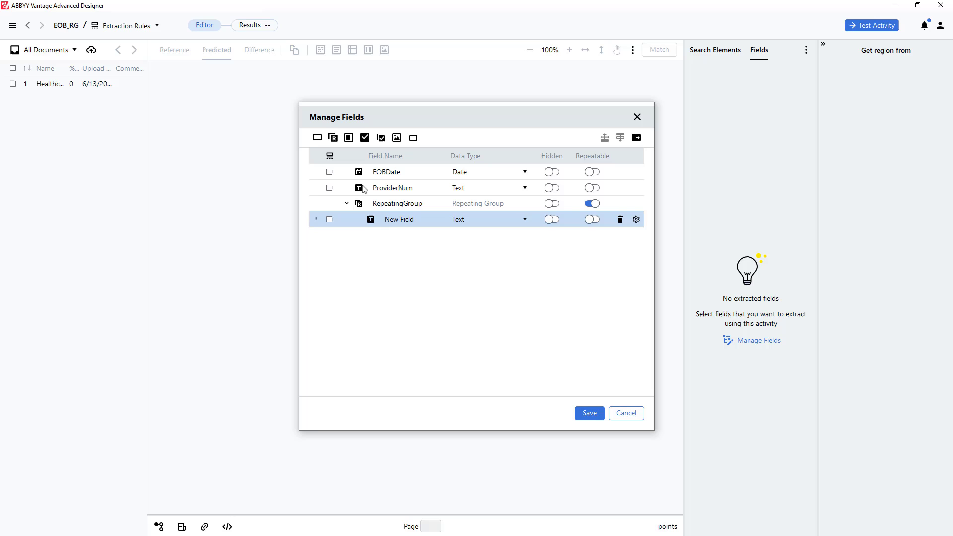
double_click(395, 221)
triple_click(549, 182)
text(Name)
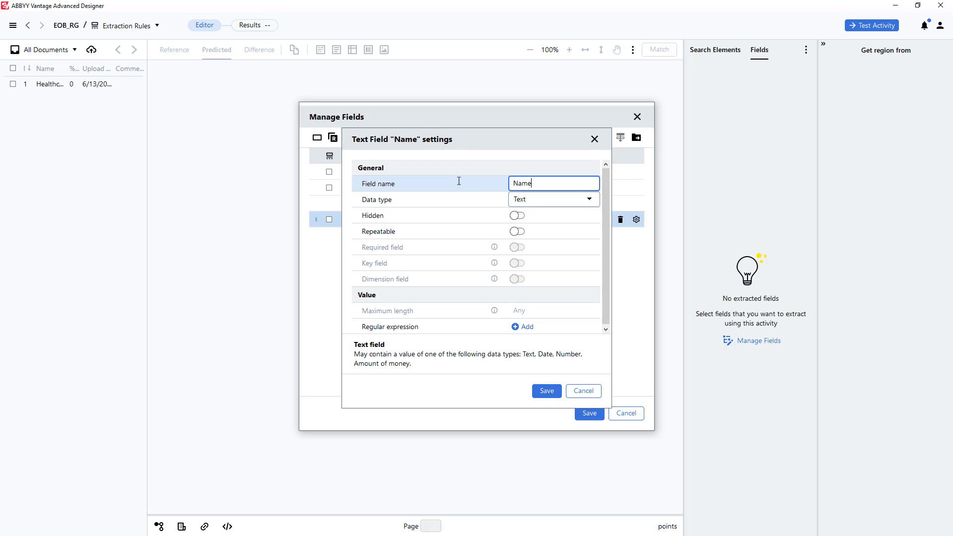
click(553, 393)
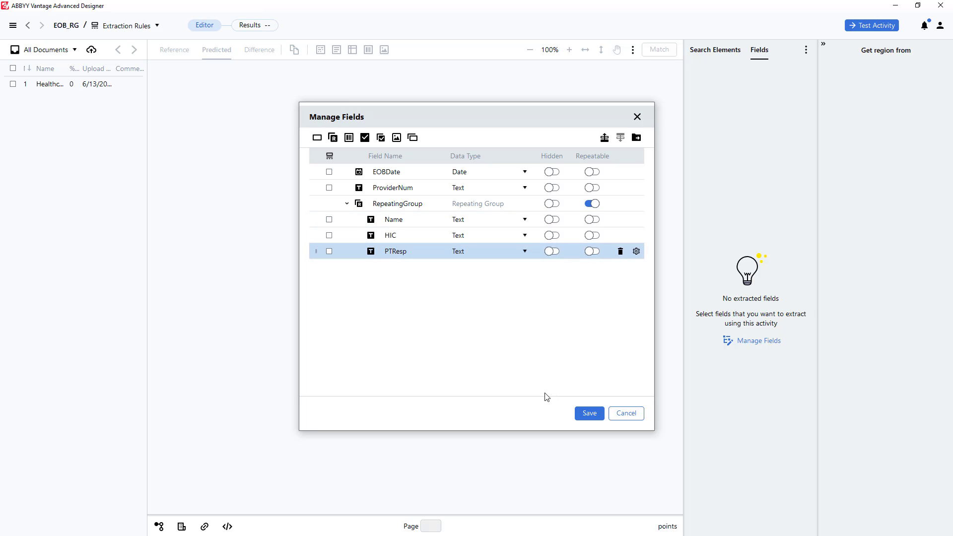
click(584, 412)
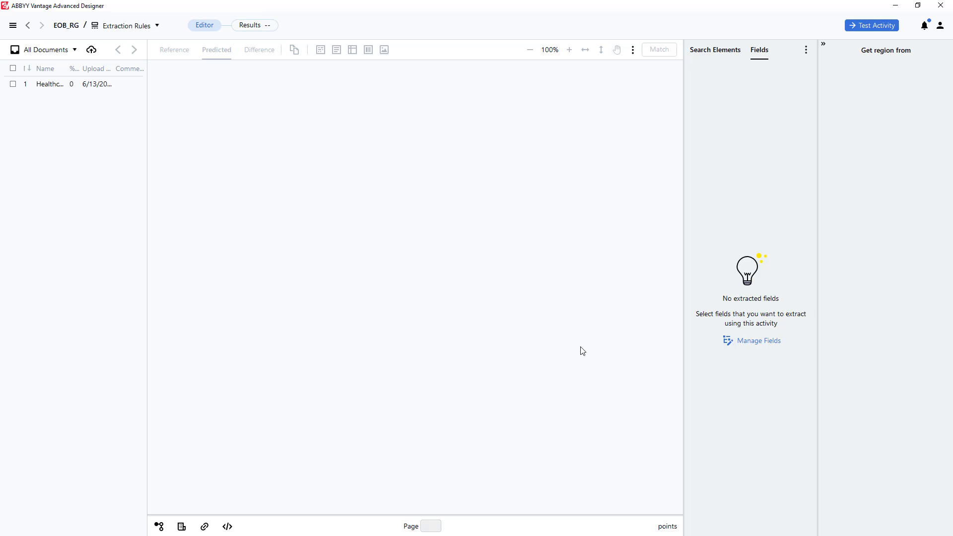
Select EOBDate, ProviderNum, Name, HIC and PTResp for extraction by this activity and save the selection.
click(749, 338)
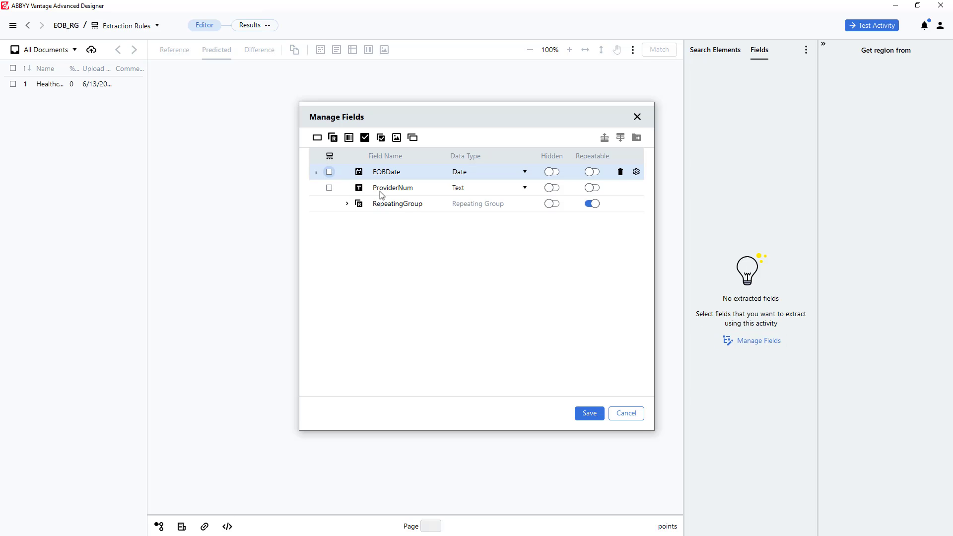
click(329, 172)
click(329, 188)
click(348, 203)
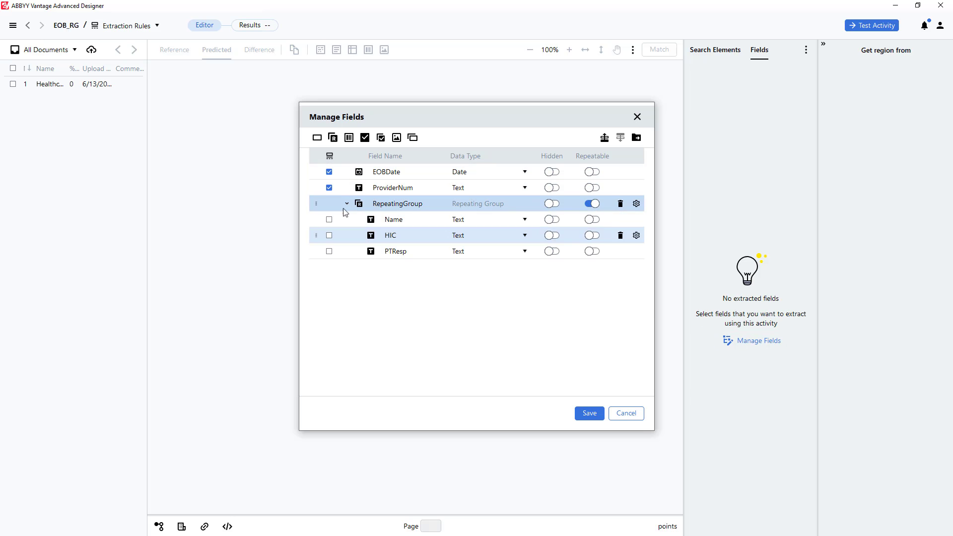
click(329, 219)
click(330, 236)
click(329, 251)
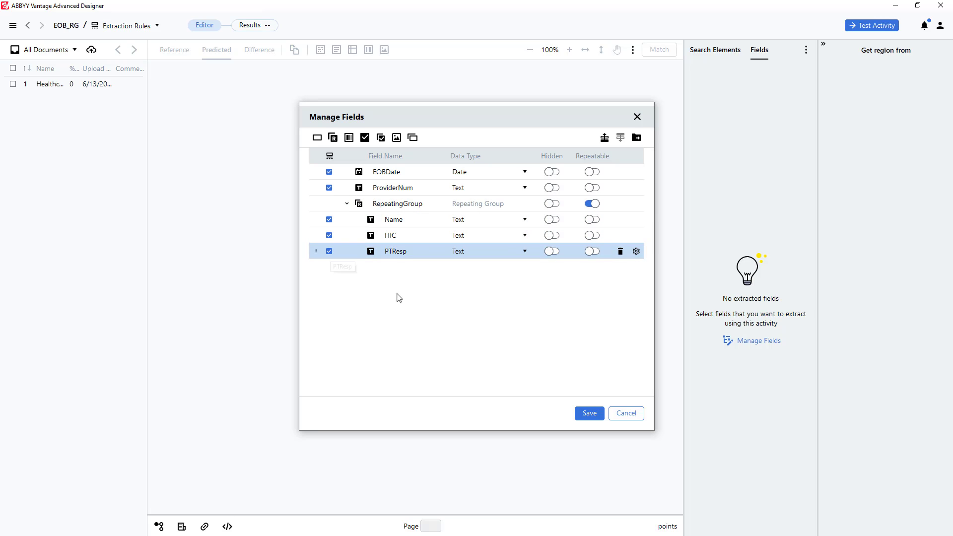
click(590, 413)
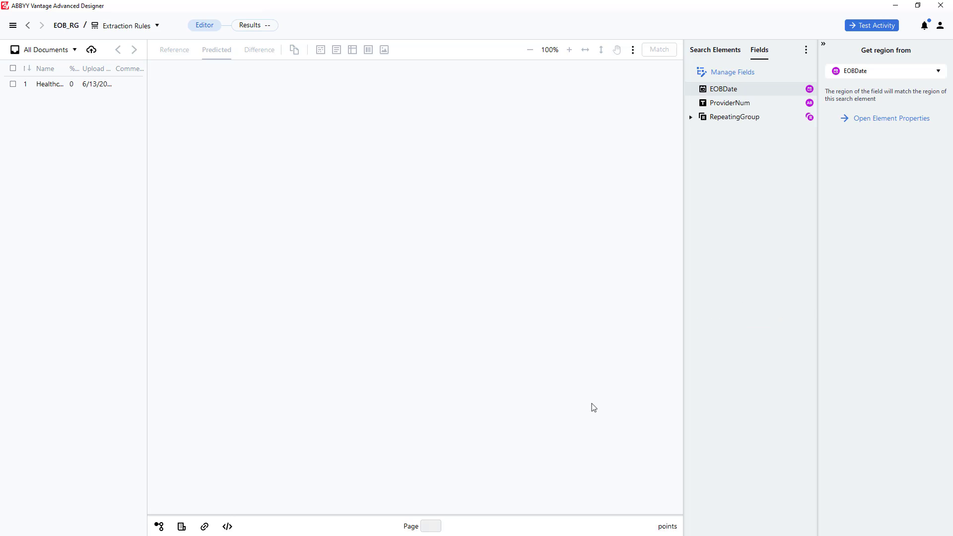
Disable the PTResp, HIC and Name fields inside RepeatingGroup in the activity's field list.
click(691, 117)
right_click(725, 160)
click(740, 203)
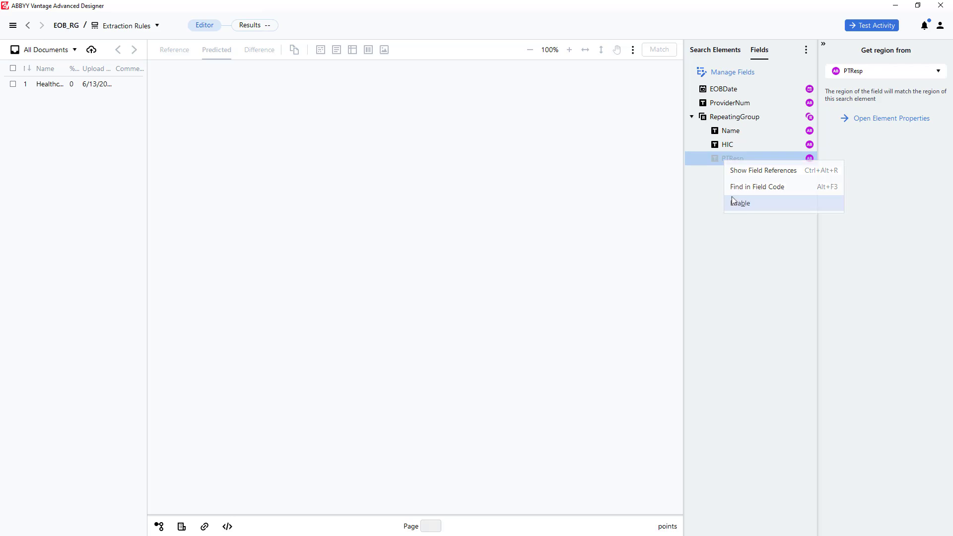
right_click(720, 144)
click(736, 185)
right_click(721, 131)
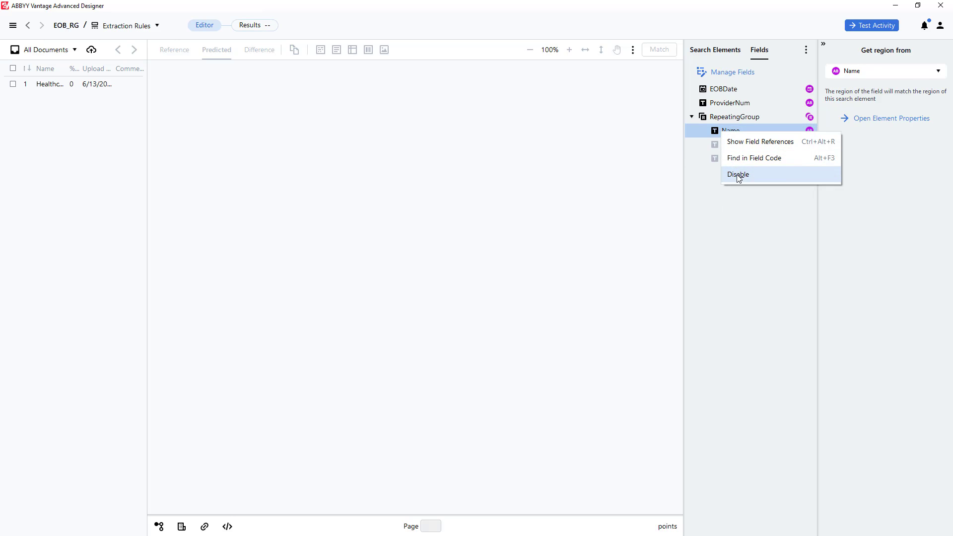
click(739, 174)
Disable the RepeatingGroup, ProviderNum and EOBDate fields in the activity's field list.
right_click(729, 117)
click(745, 159)
right_click(725, 101)
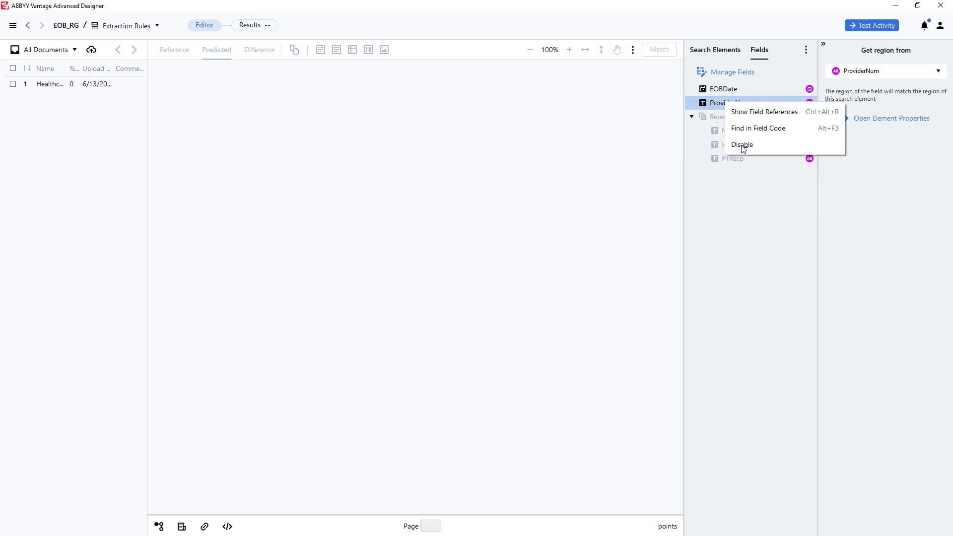
click(742, 146)
right_click(723, 90)
click(739, 131)
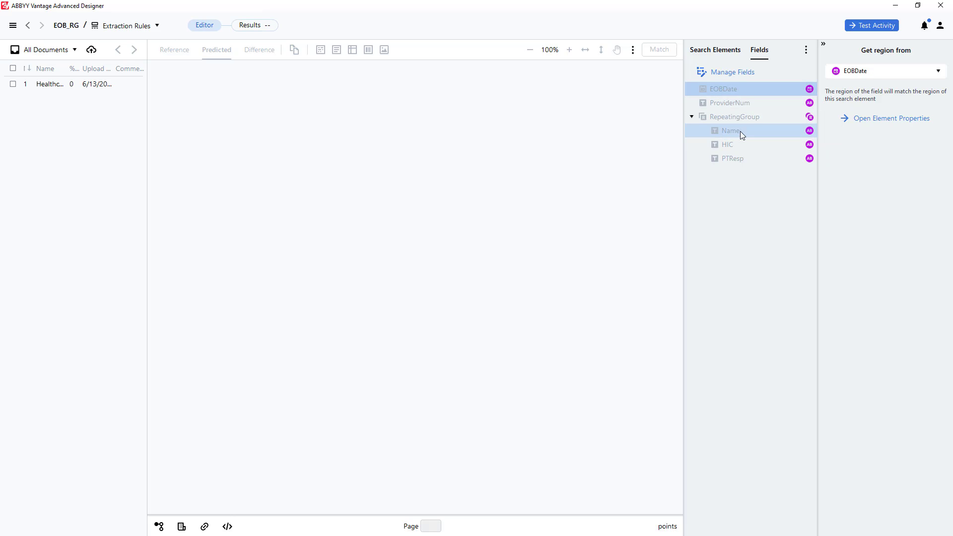
Set the date format of the EOBDate search element to only Month, day, year.
click(713, 51)
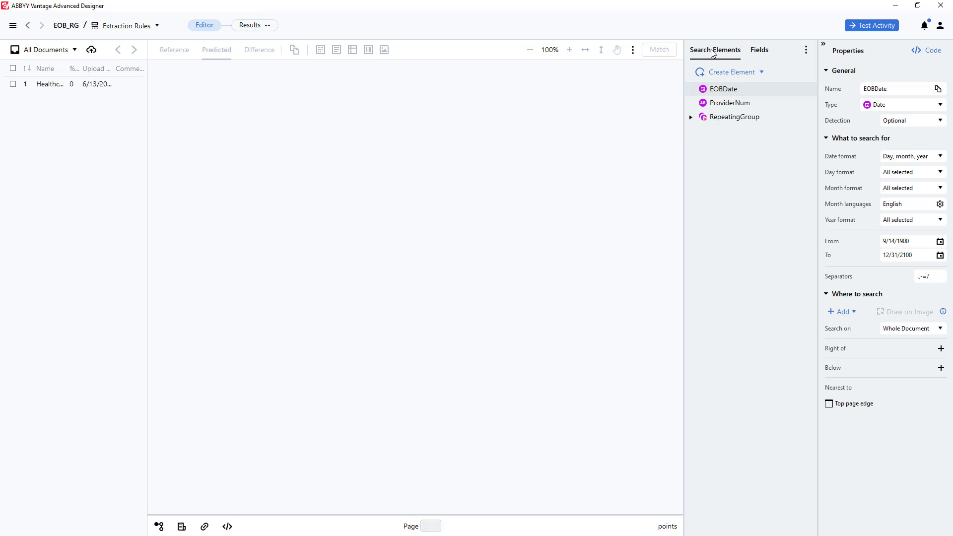
click(714, 90)
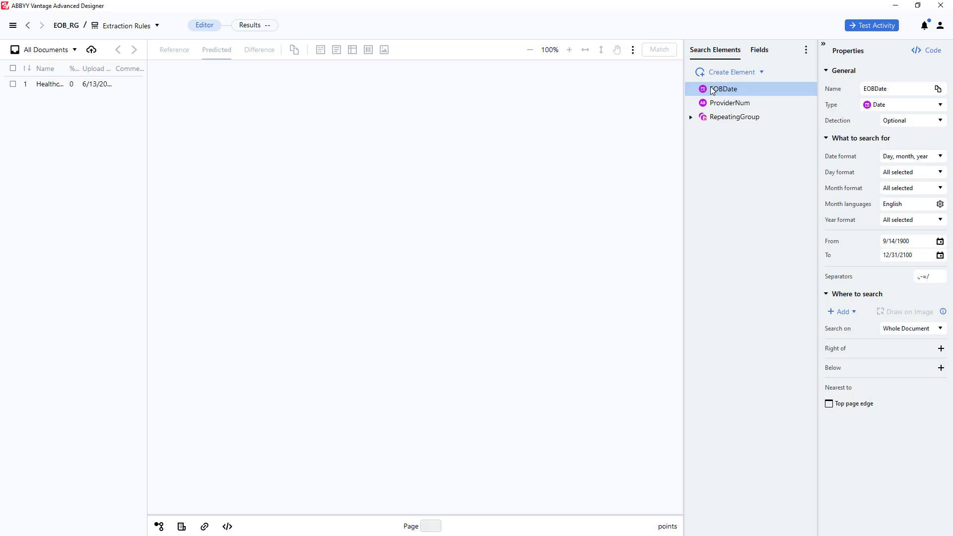
double_click(705, 93)
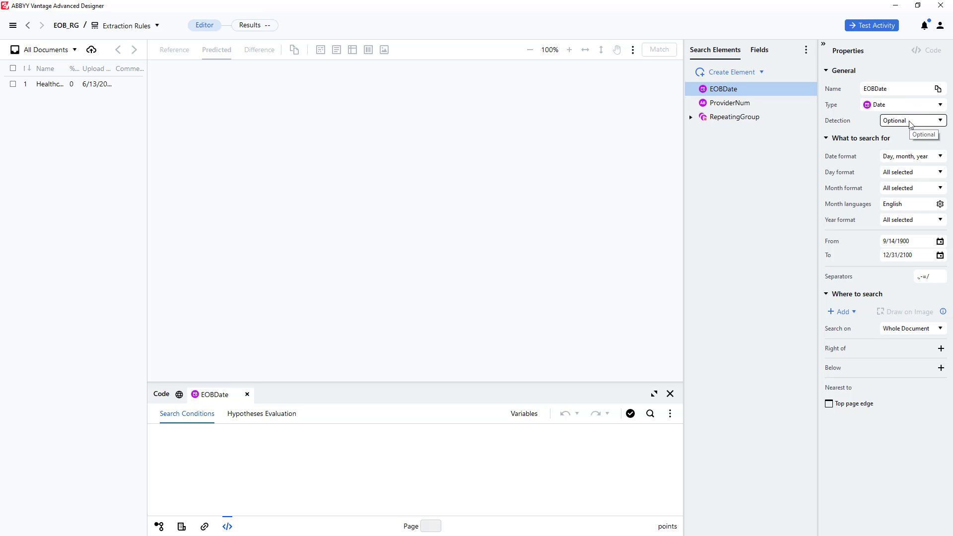
click(927, 157)
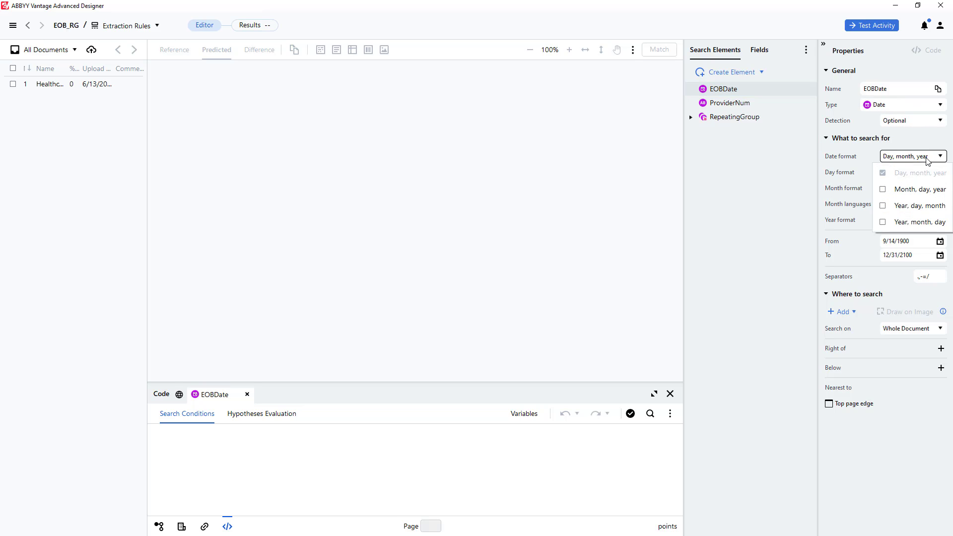
click(886, 189)
click(848, 177)
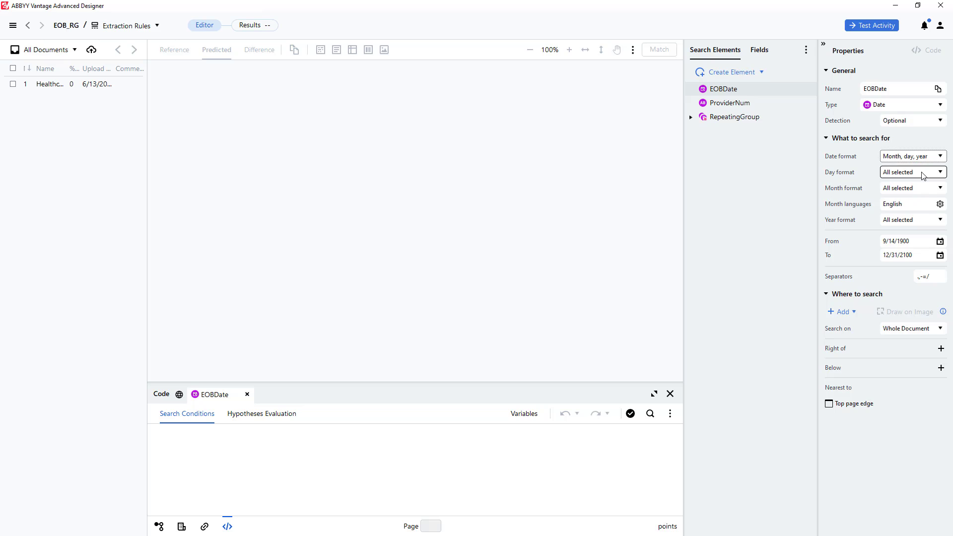
Restrict the day format of the EOBDate search element to two digits.
click(924, 172)
click(891, 190)
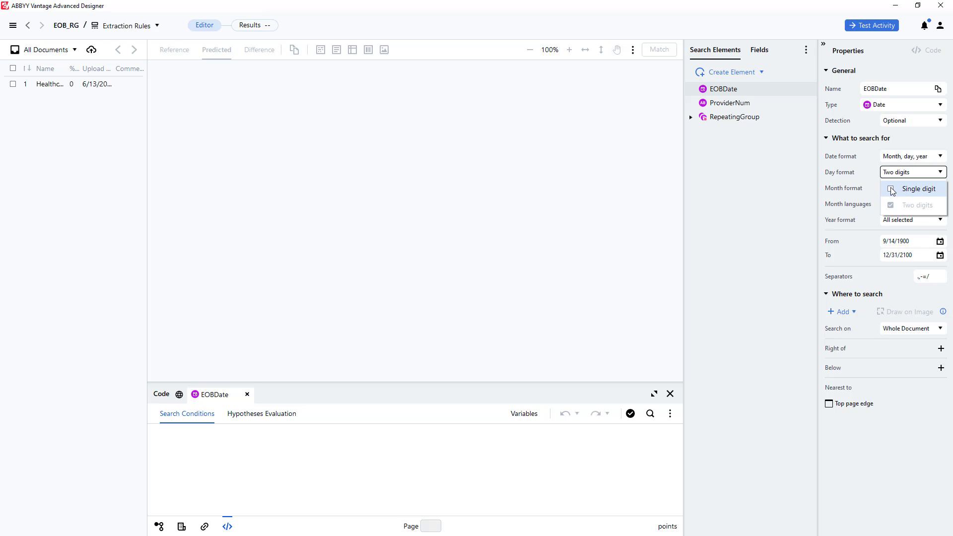
click(891, 190)
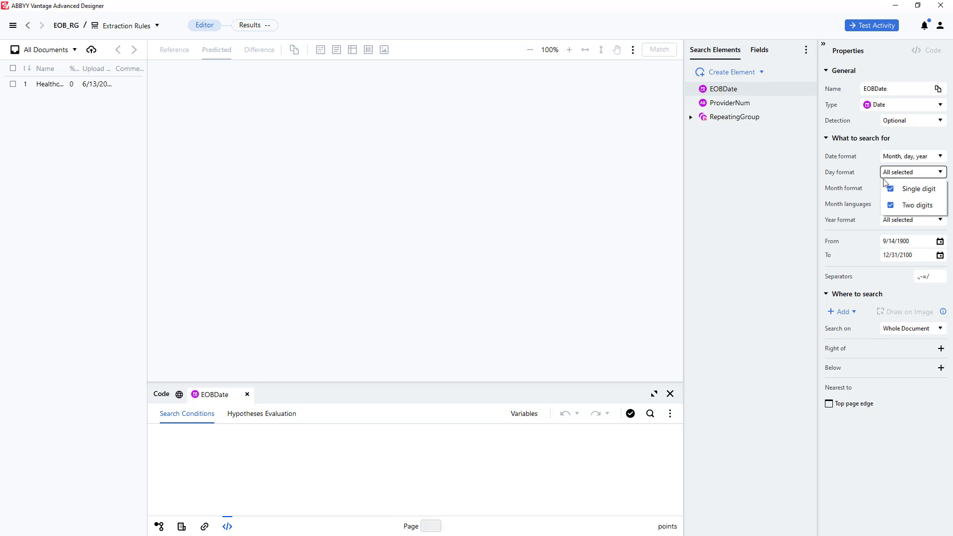
click(891, 189)
click(857, 190)
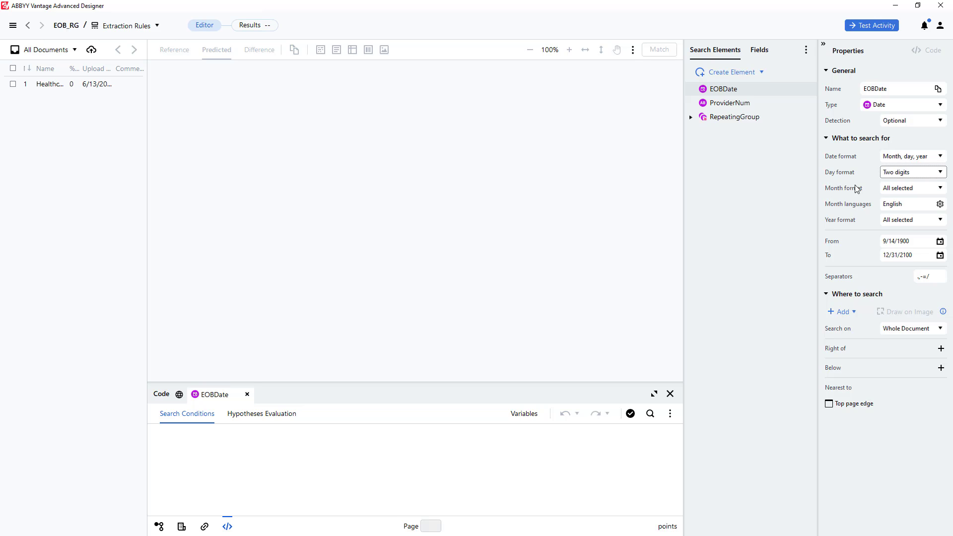
Restrict EOBDate's month format to two digits and its year format to four digits.
click(938, 187)
click(891, 205)
click(891, 237)
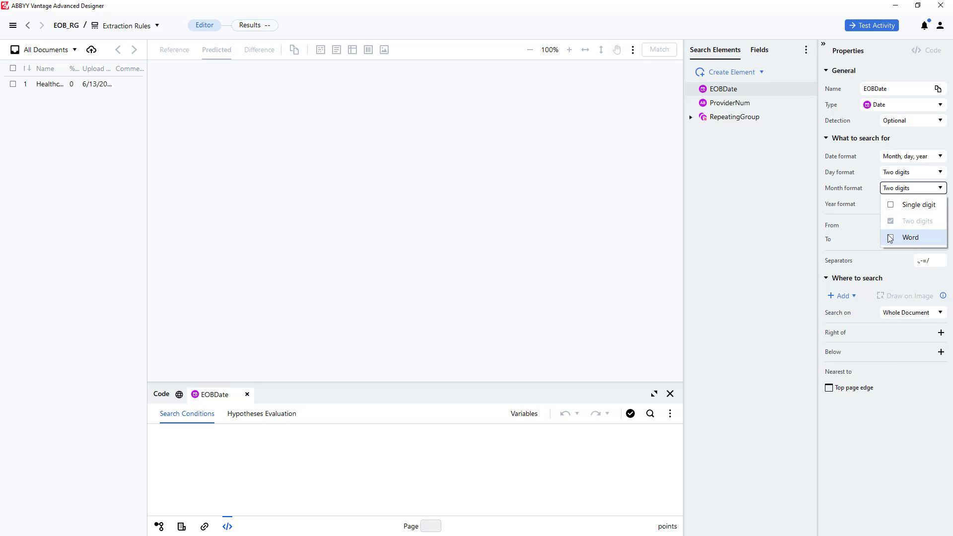
click(918, 203)
click(938, 204)
click(890, 221)
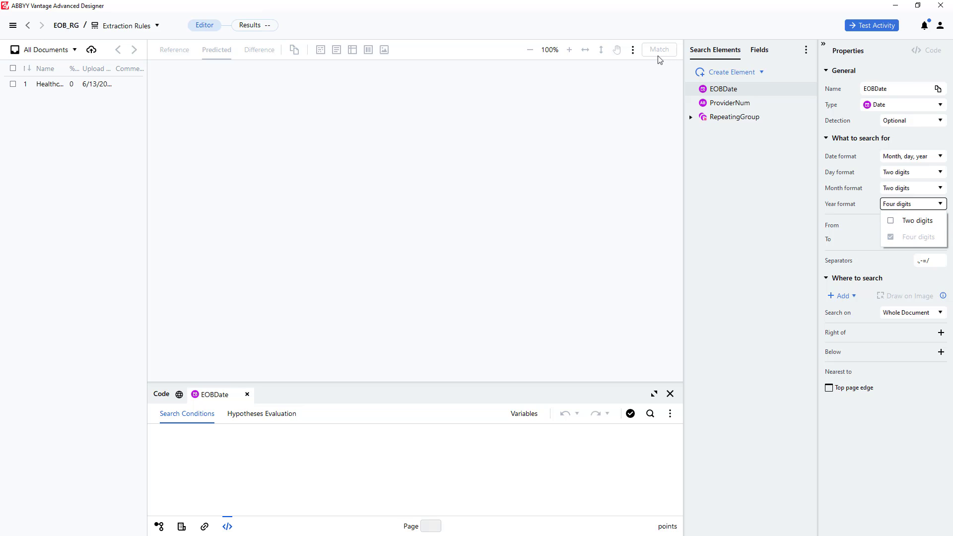
Disable the RepeatingGroup and ProviderNum search elements and match the uploaded document against EOBDate alone, checking its hypothesis.
click(52, 85)
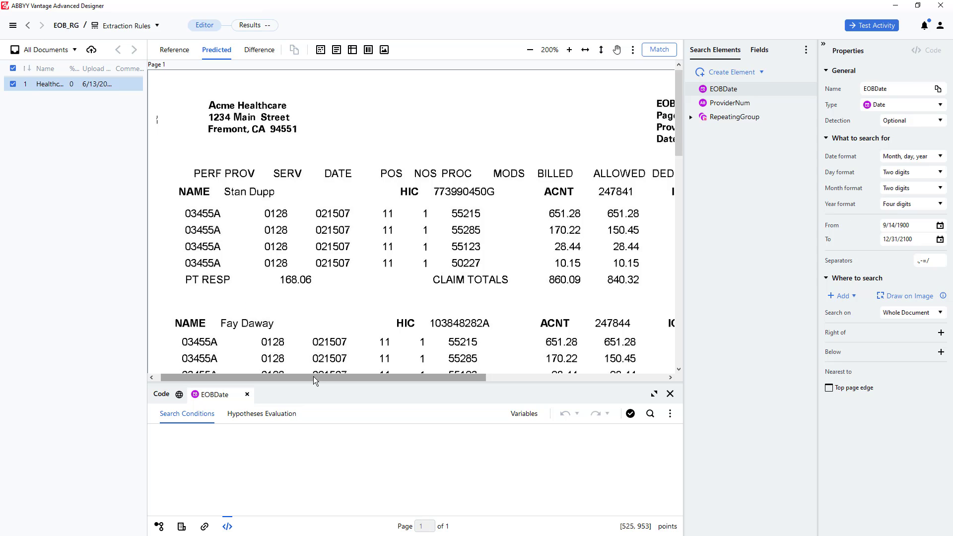
drag(314, 378, 521, 393)
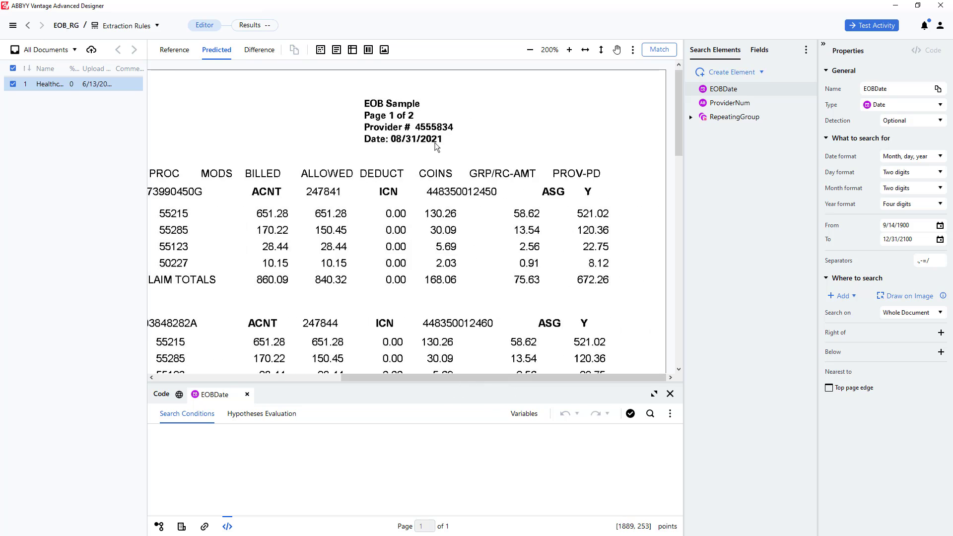
right_click(738, 121)
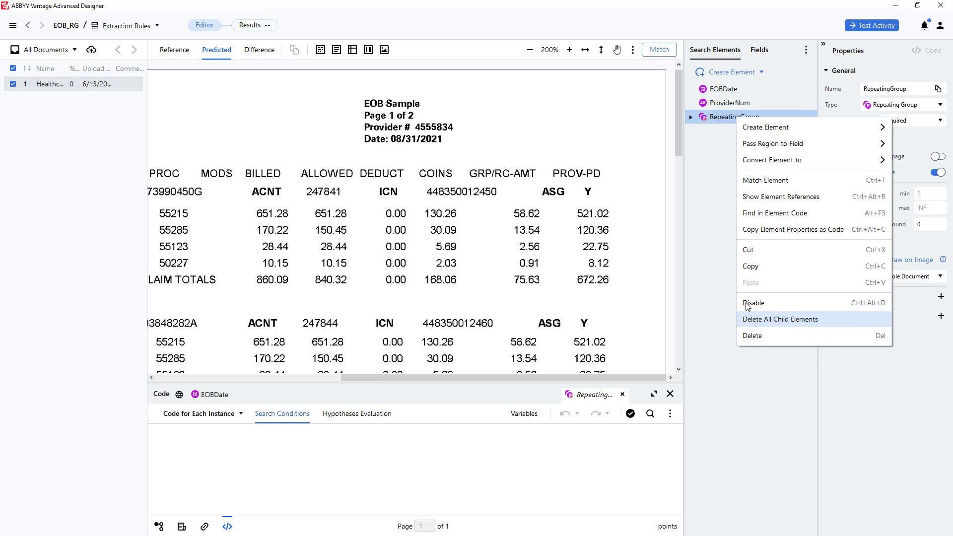
click(775, 302)
right_click(728, 105)
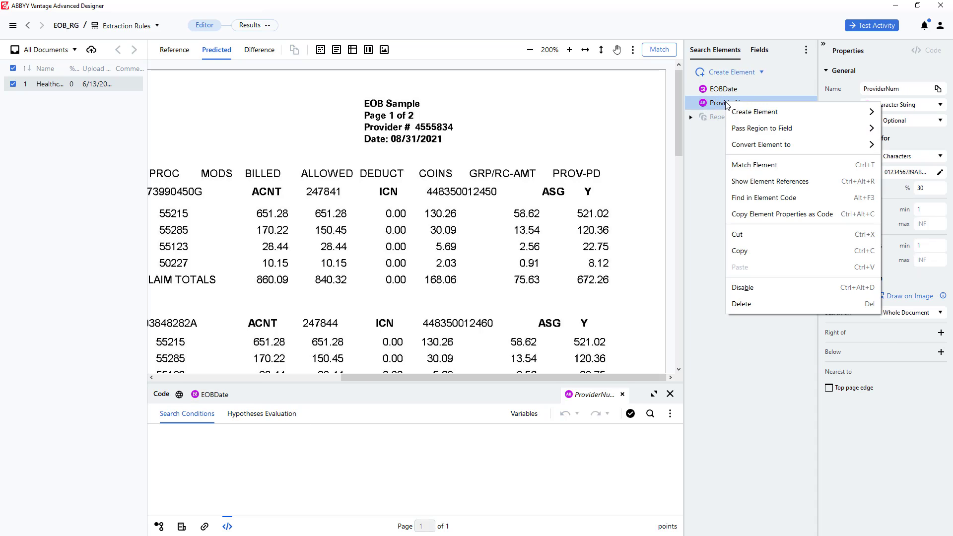
click(744, 286)
click(660, 50)
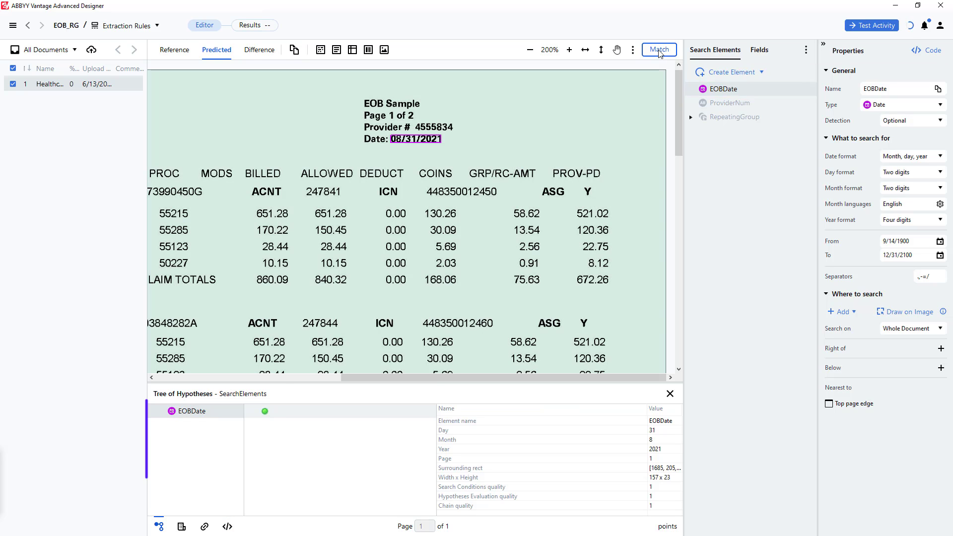
click(264, 414)
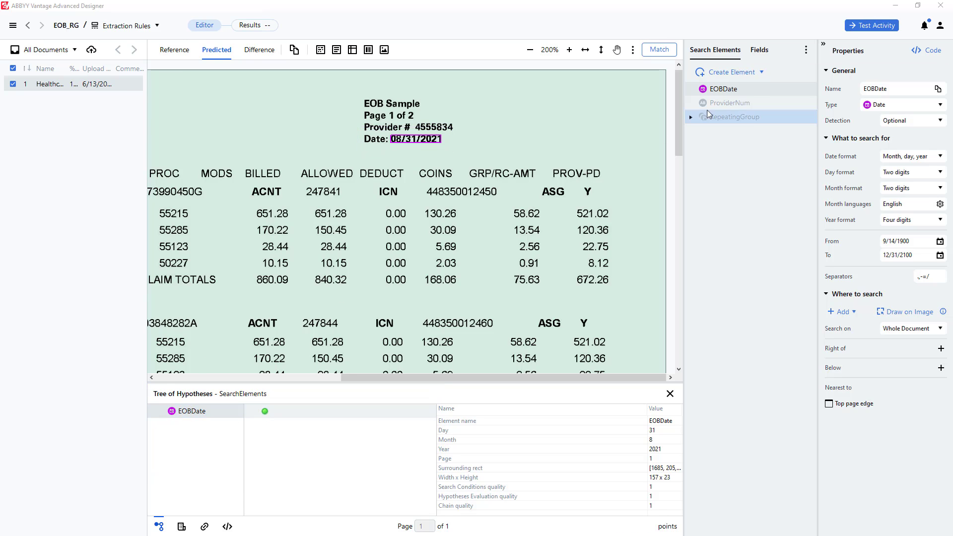
Enable the ProviderNum search element and set its search method to Regular Expression.
right_click(723, 104)
click(740, 289)
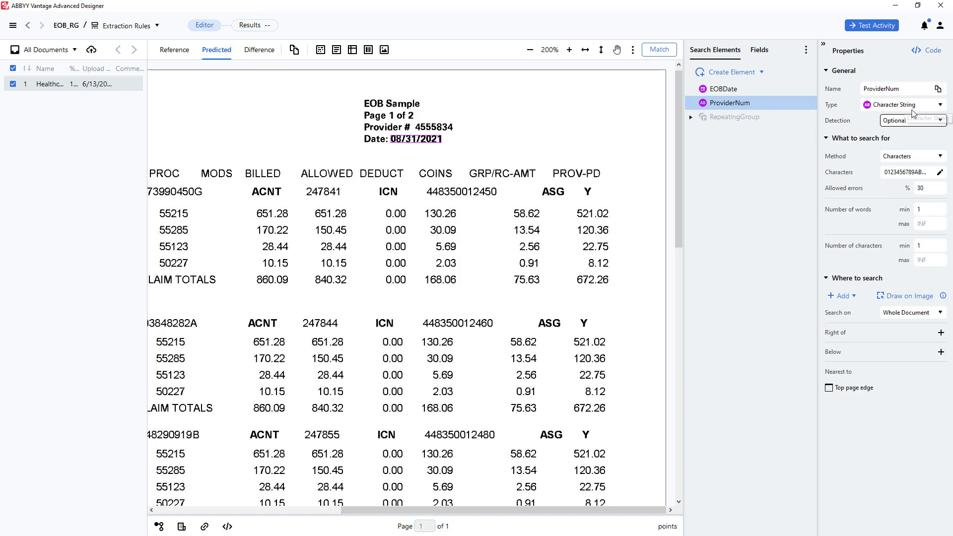
click(927, 157)
click(918, 189)
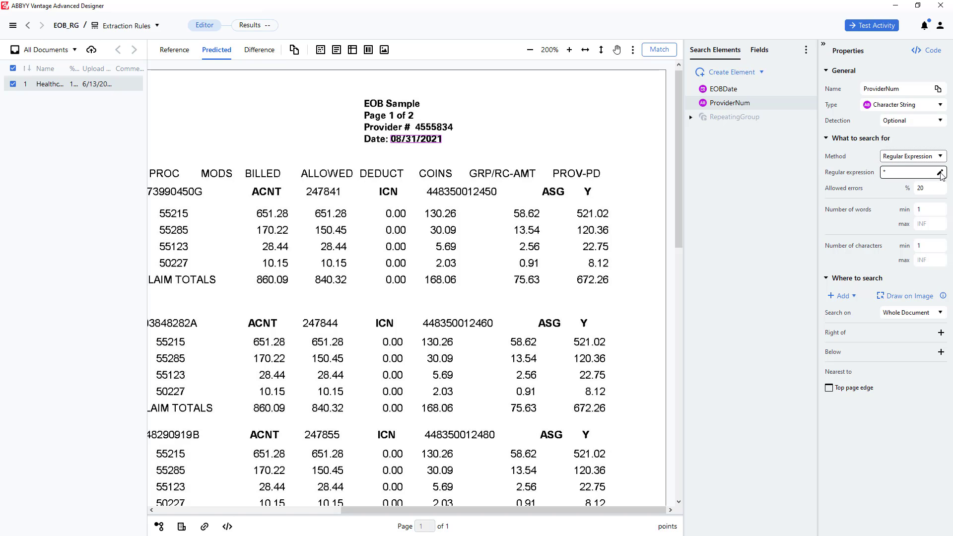
Define ProviderNum's regular expression as a digit repeated 6 to 10 times, N{6-10}, and save it.
click(940, 172)
click(258, 202)
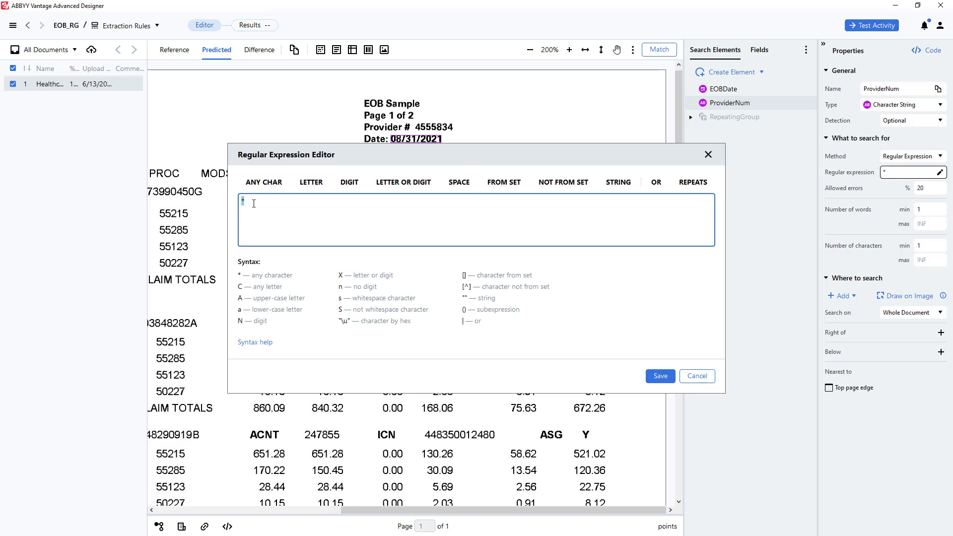
click(693, 182)
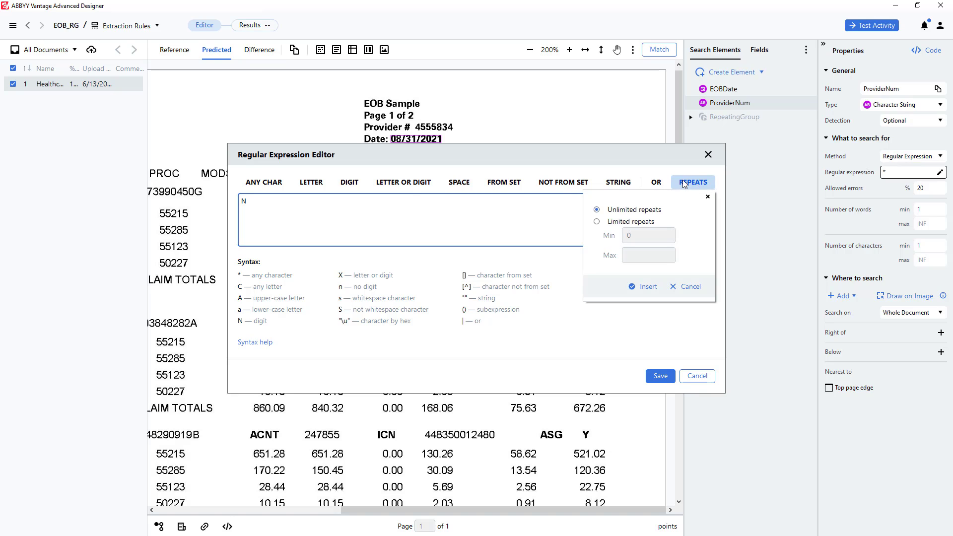
click(596, 222)
click(617, 236)
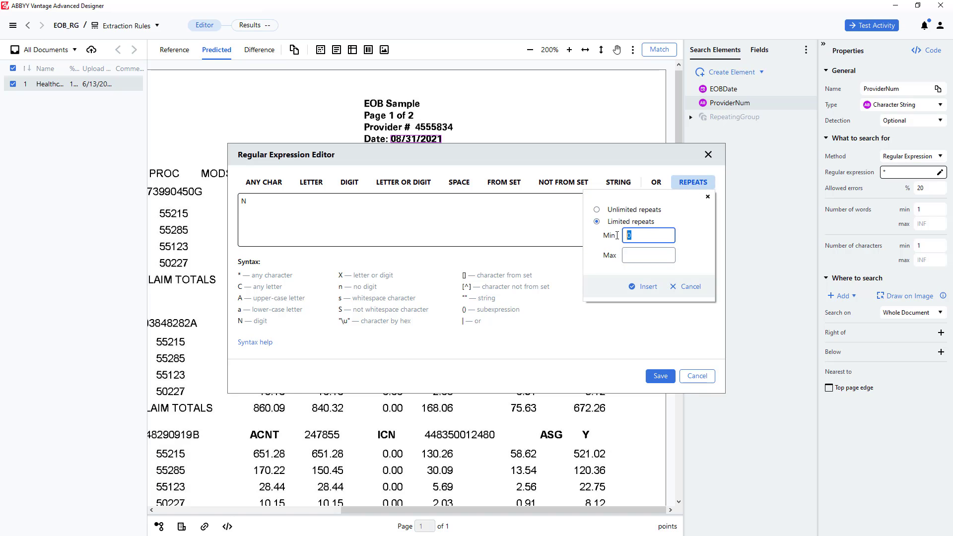
click(629, 256)
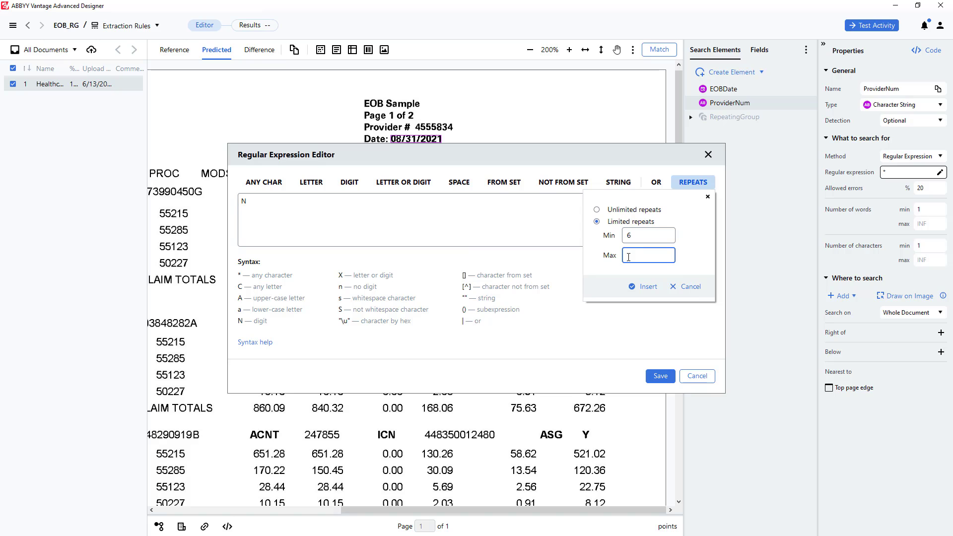
text(10)
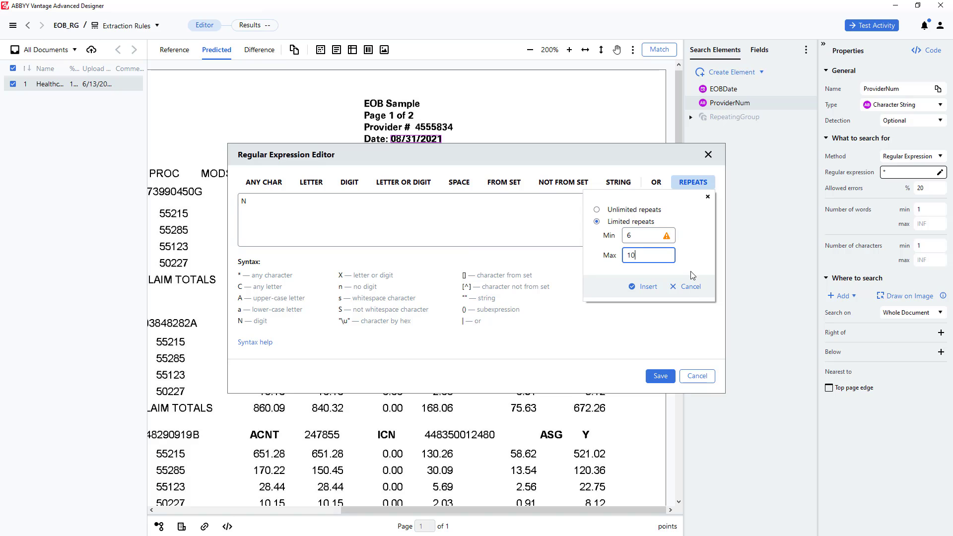
click(648, 287)
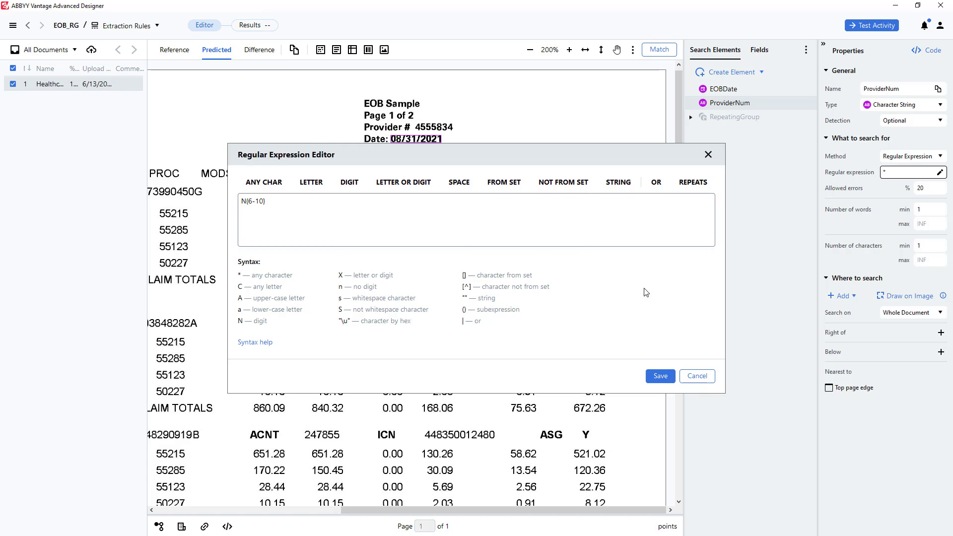
click(660, 376)
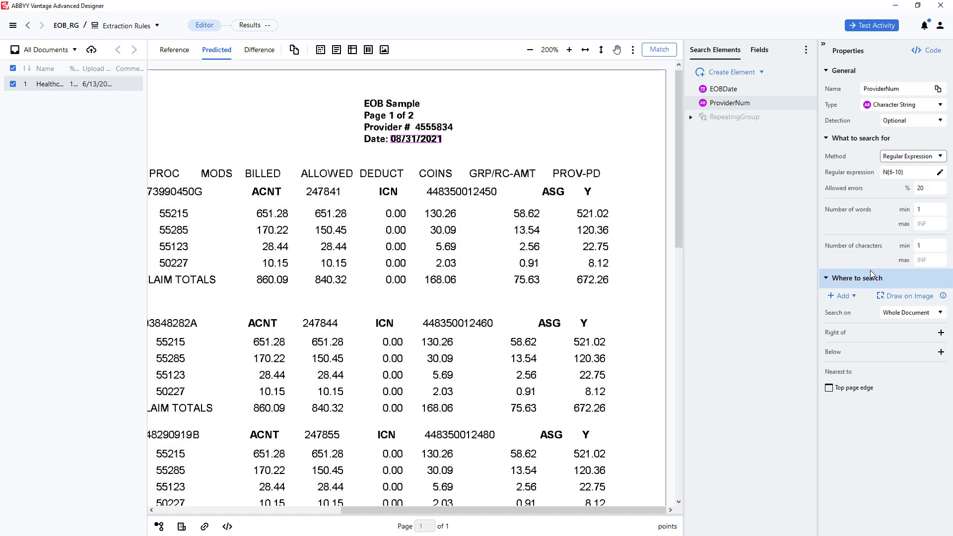
Restrict ProviderNum's search to the area above and nearest to EOBDate, and match the document to check the hypotheses.
click(901, 298)
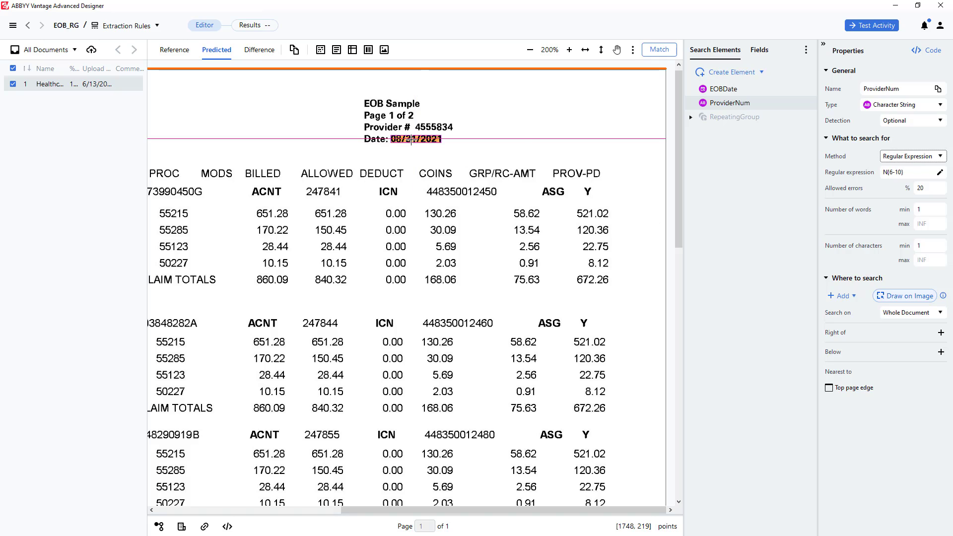
click(411, 139)
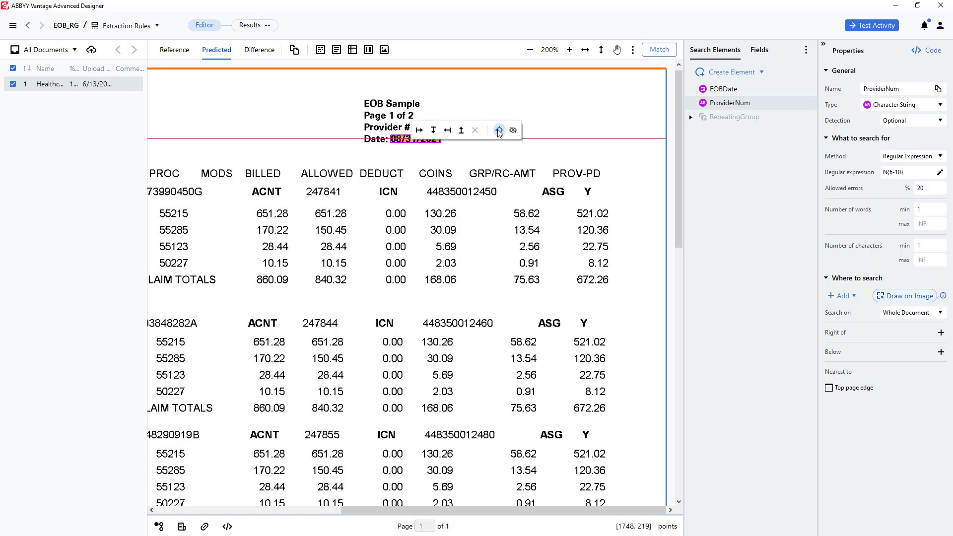
click(499, 132)
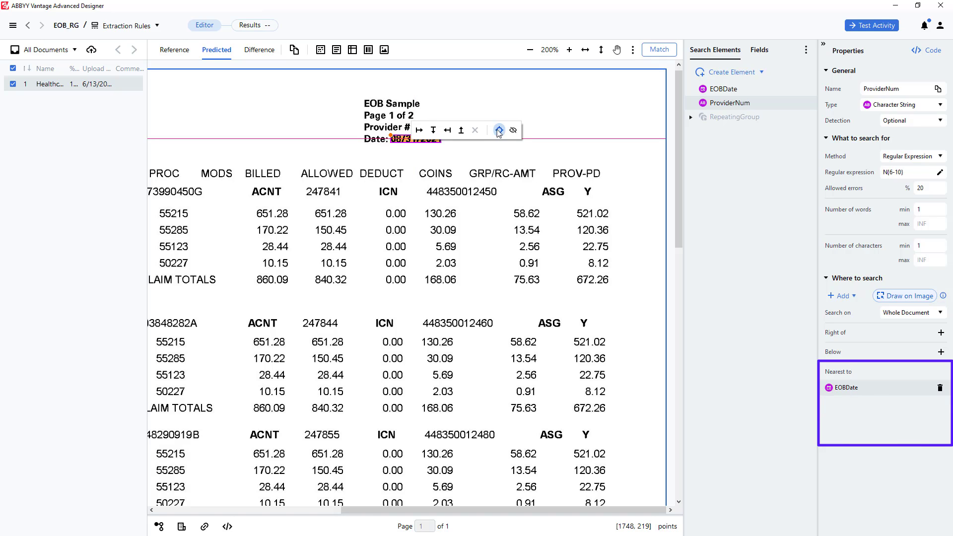
click(461, 131)
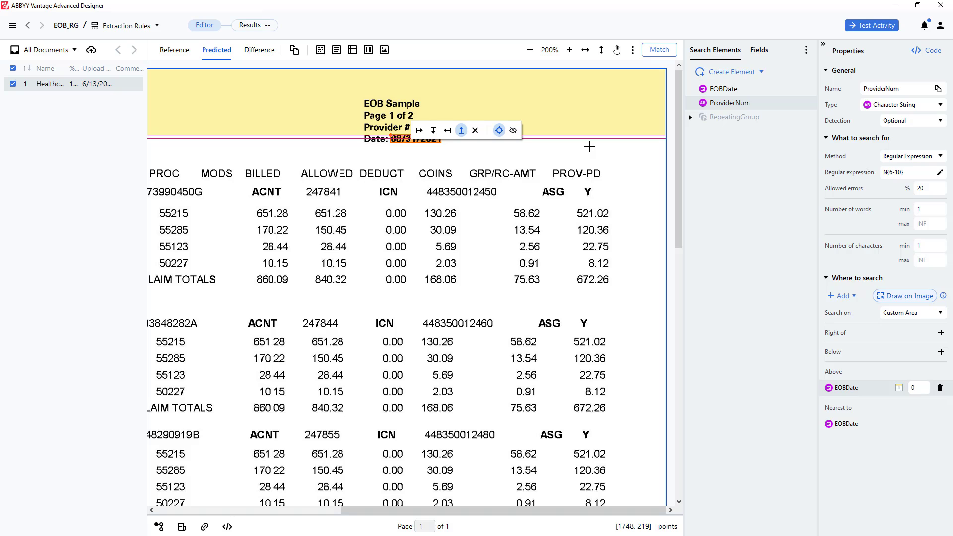
click(660, 50)
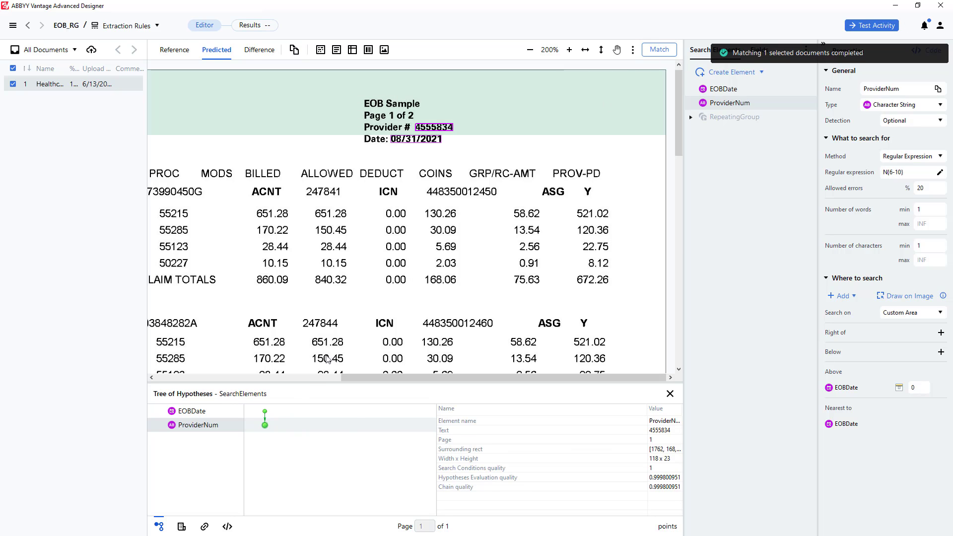
click(265, 413)
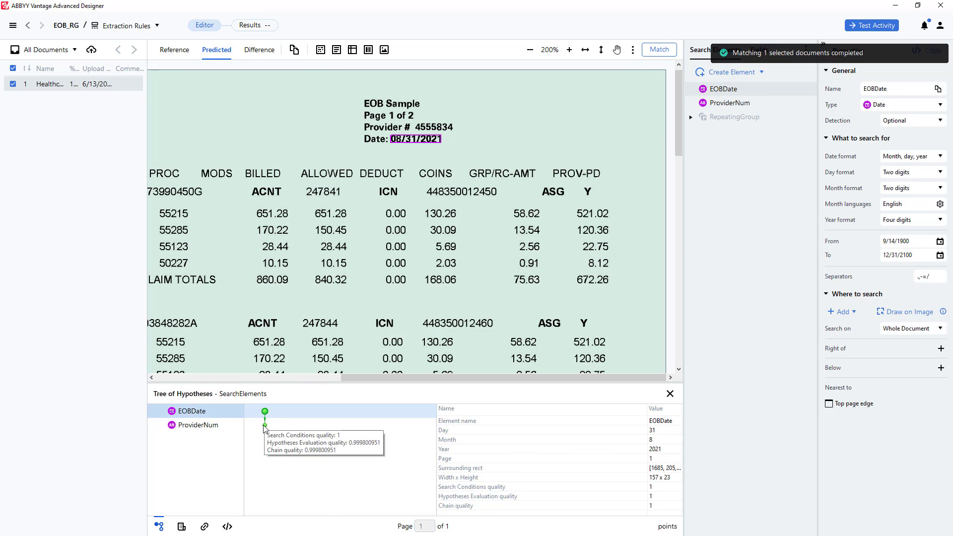
Check ProviderNum's hypothesis, and enable the RepeatingGroup search element with its child elements expanded.
click(265, 426)
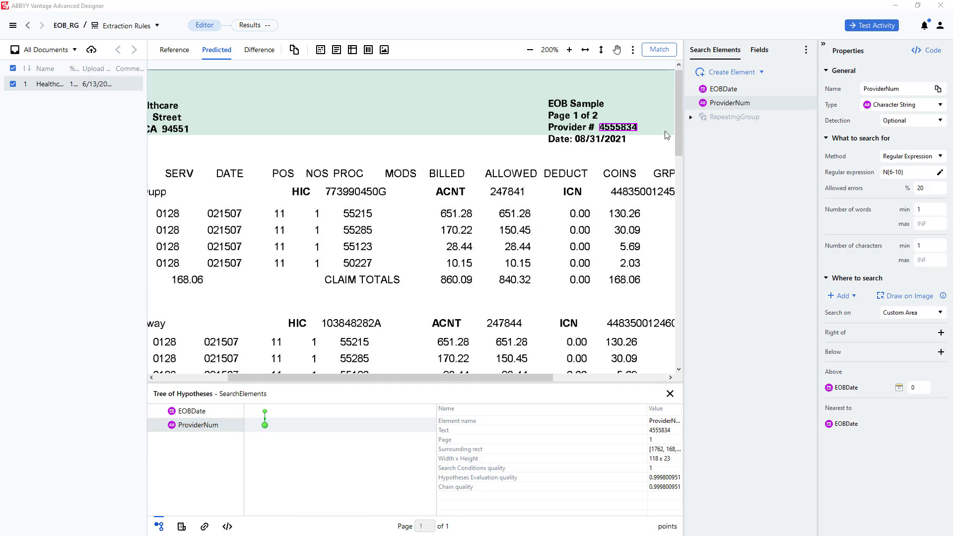
right_click(717, 117)
click(734, 302)
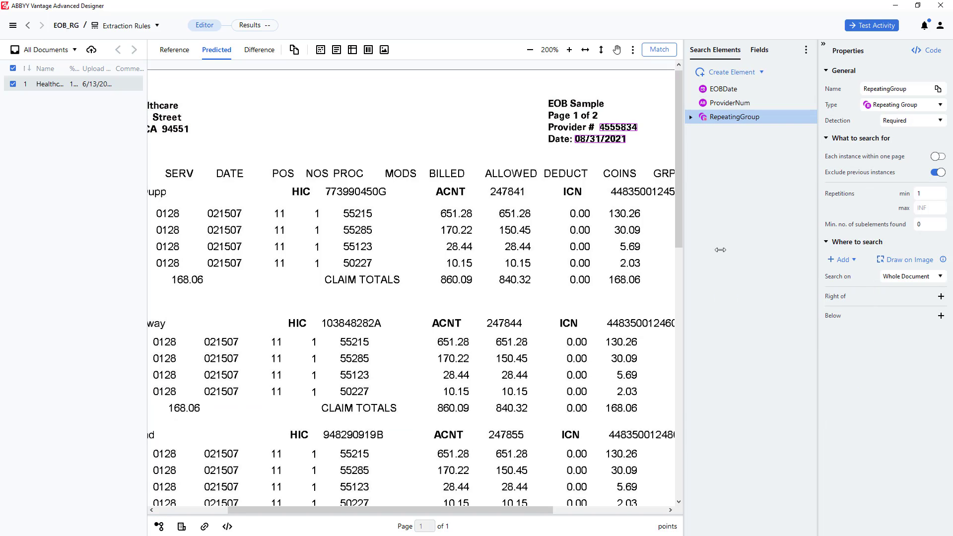
click(690, 118)
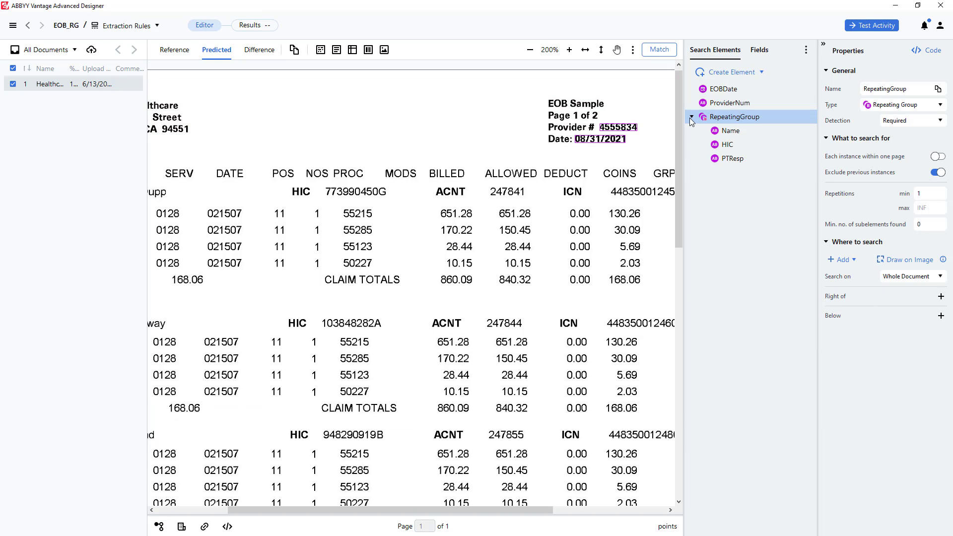
Delete the Name, HIC and PTResp search elements from RepeatingGroup.
right_click(731, 135)
click(740, 331)
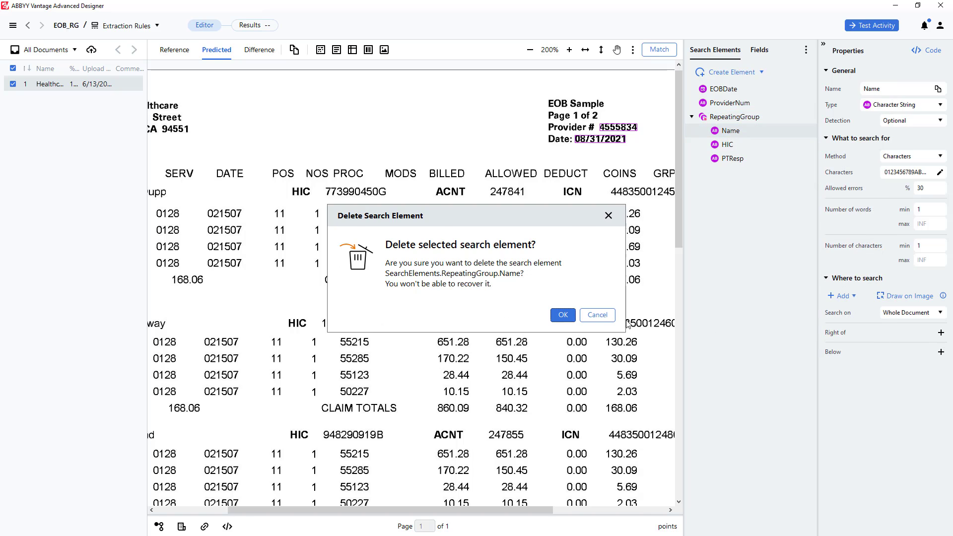
click(569, 318)
click(726, 130)
right_click(726, 130)
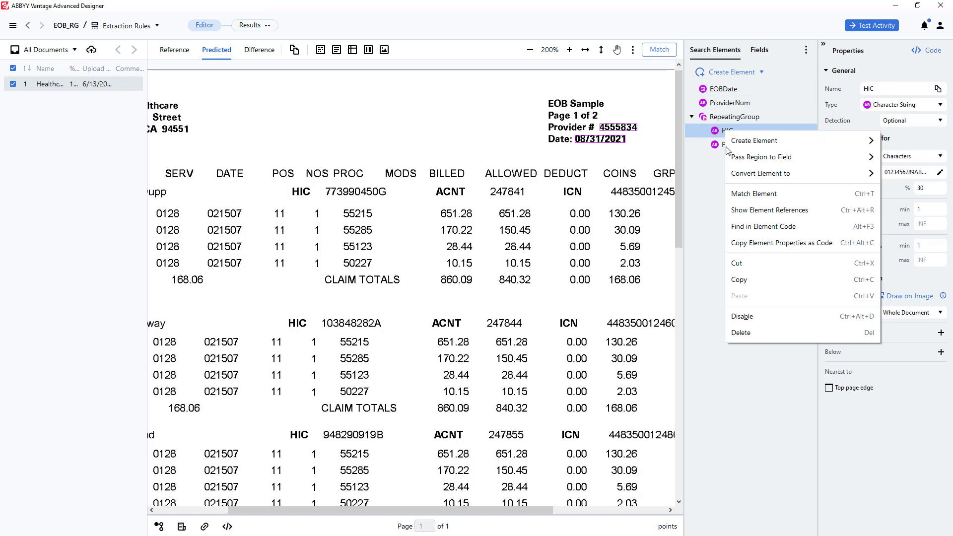
click(740, 333)
click(574, 316)
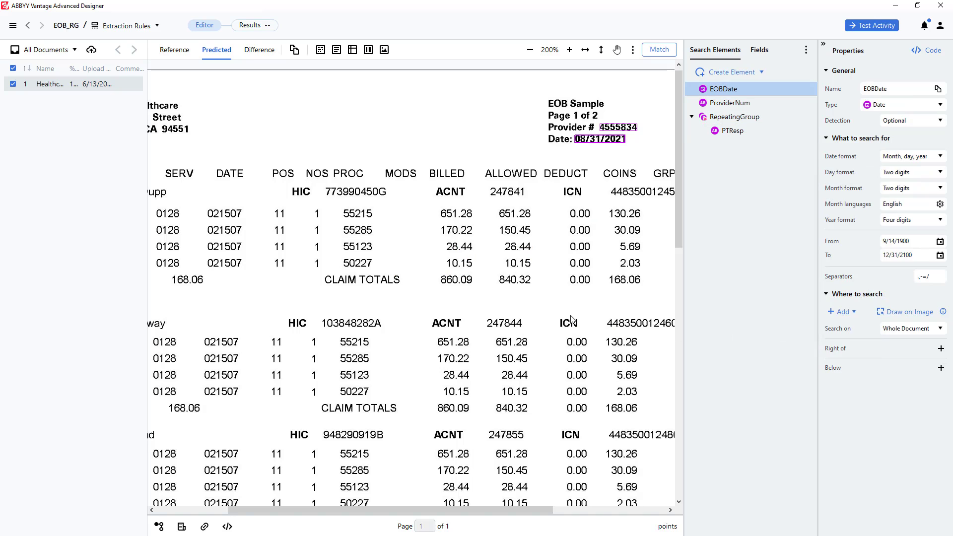
click(732, 131)
right_click(735, 133)
click(744, 332)
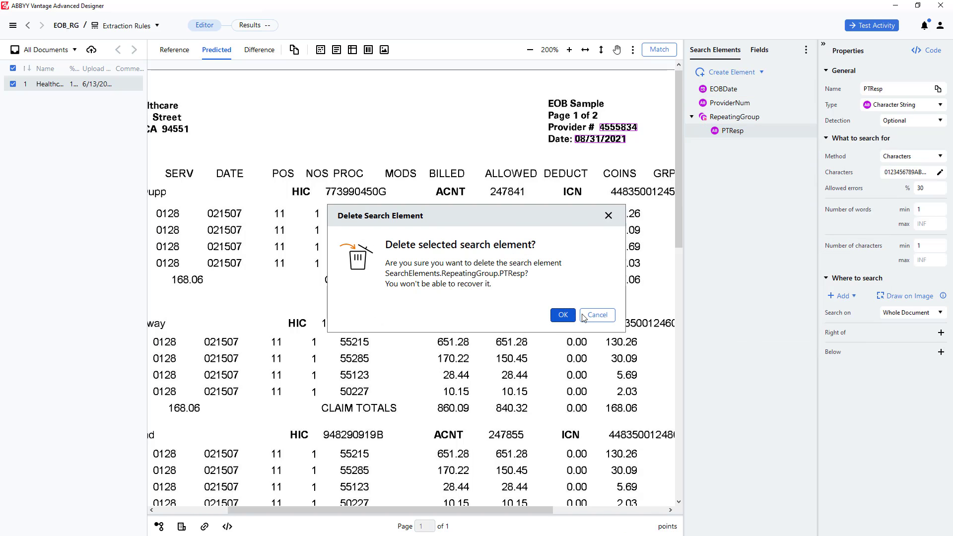
click(564, 316)
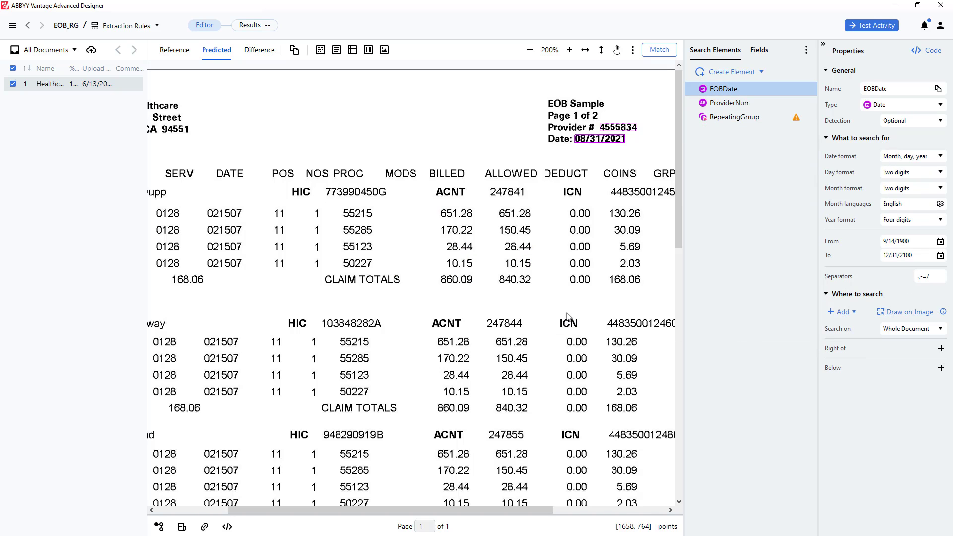
Create a Key value search element called Name inside RepeatingGroup, with Name as the key text to find.
right_click(727, 120)
mouse_move(746, 127)
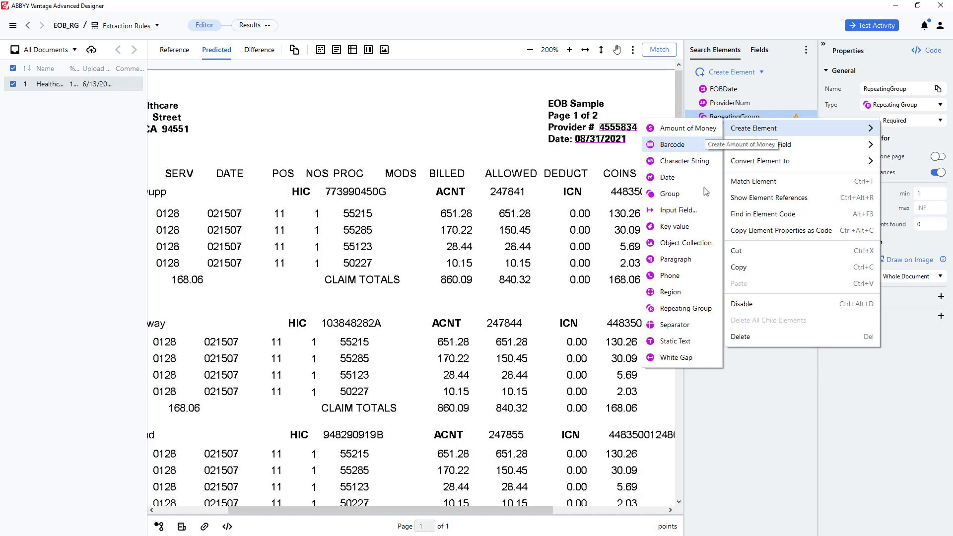
click(681, 226)
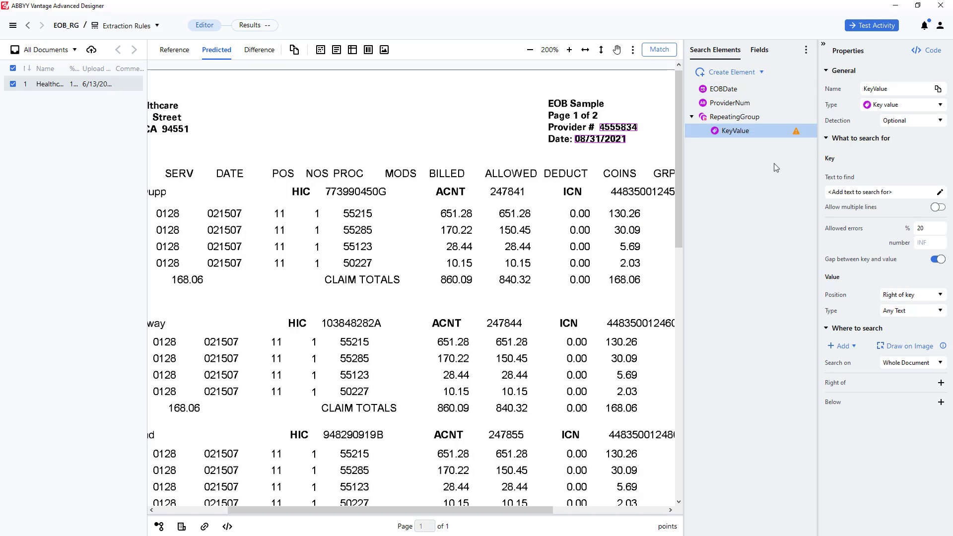
double_click(875, 88)
text(Name)
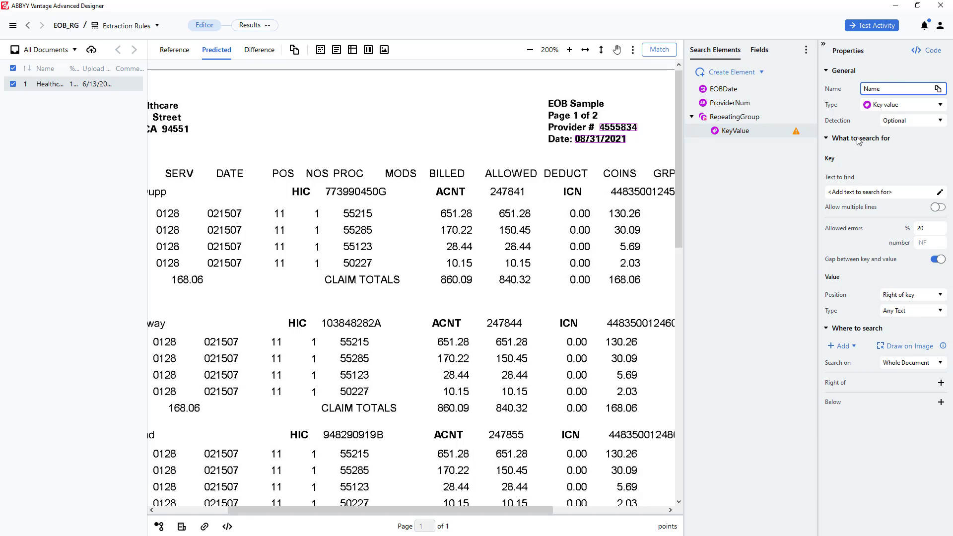
click(884, 192)
text(Name)
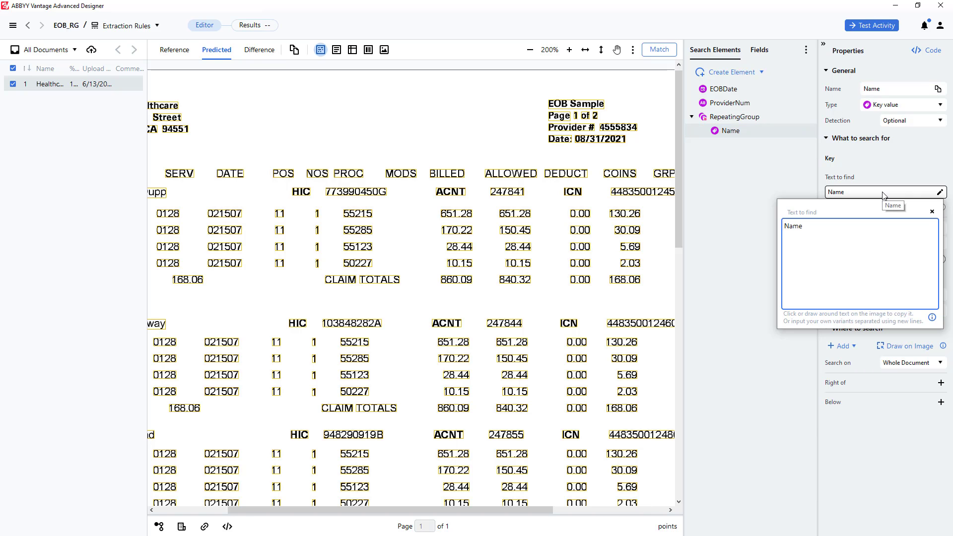
click(933, 212)
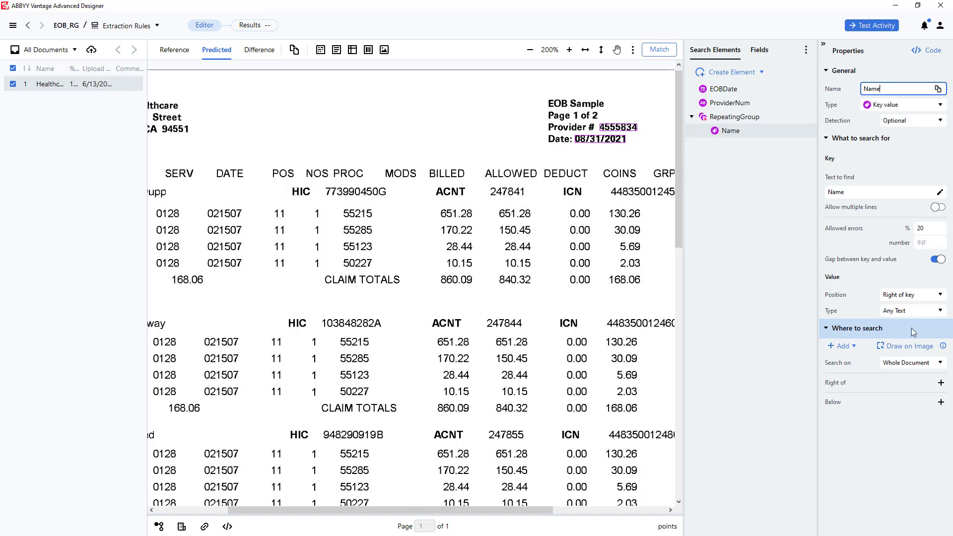
Set the Name element to search nearest to EOBDate and match the document.
click(901, 346)
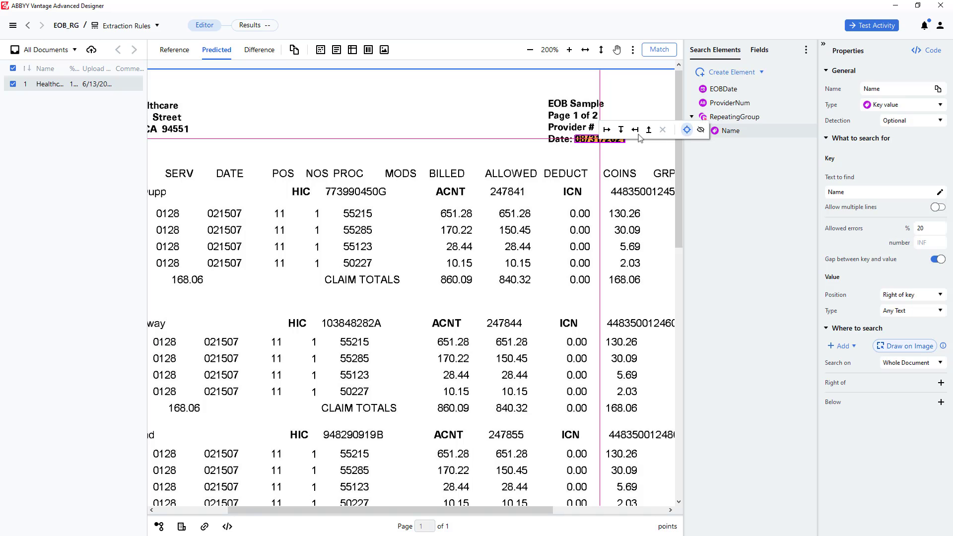
click(688, 130)
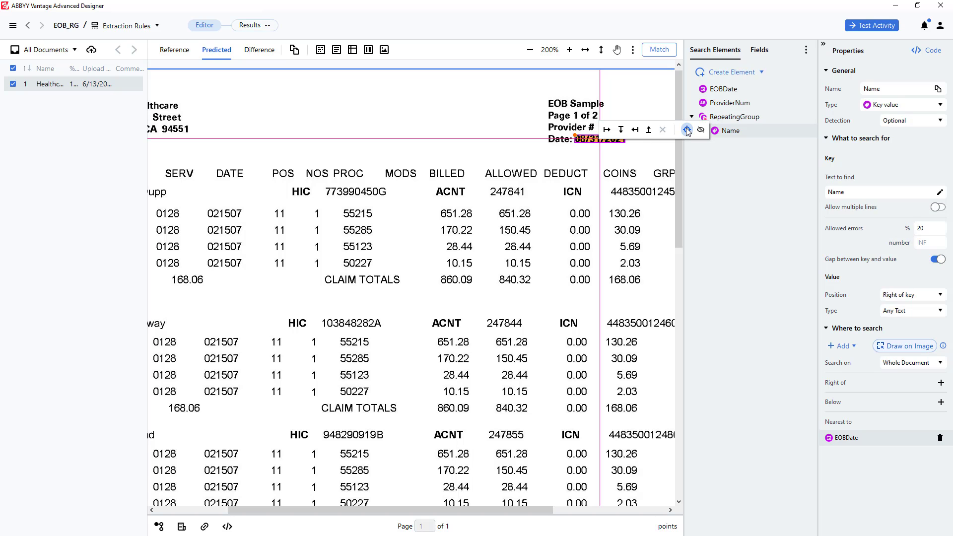
click(661, 51)
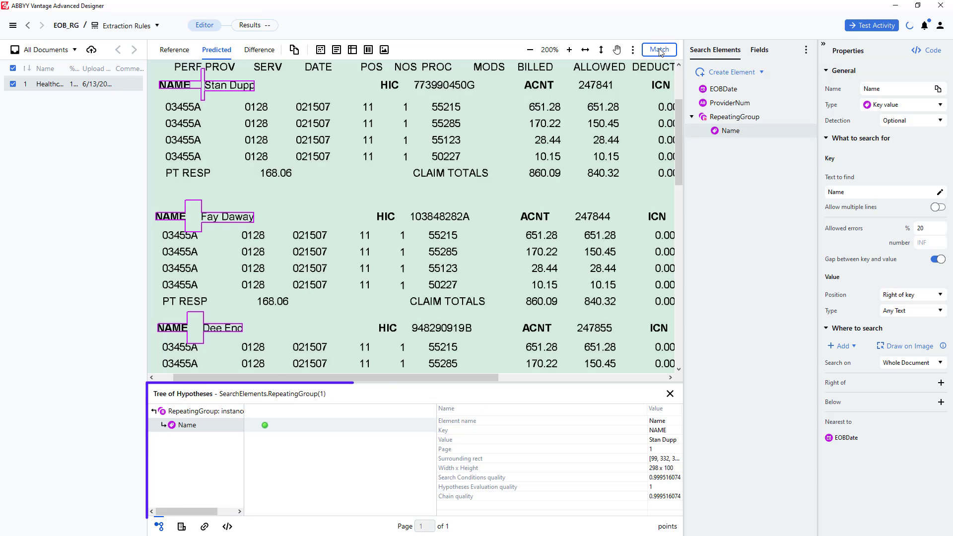
Examine the hypotheses of each RepeatingGroup instance and the name region each one marks on the document.
click(316, 430)
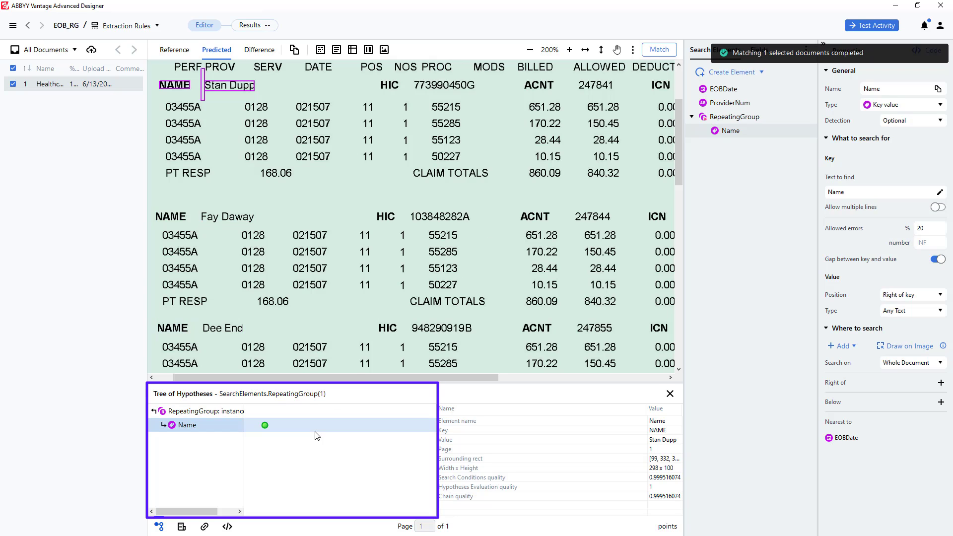
double_click(316, 433)
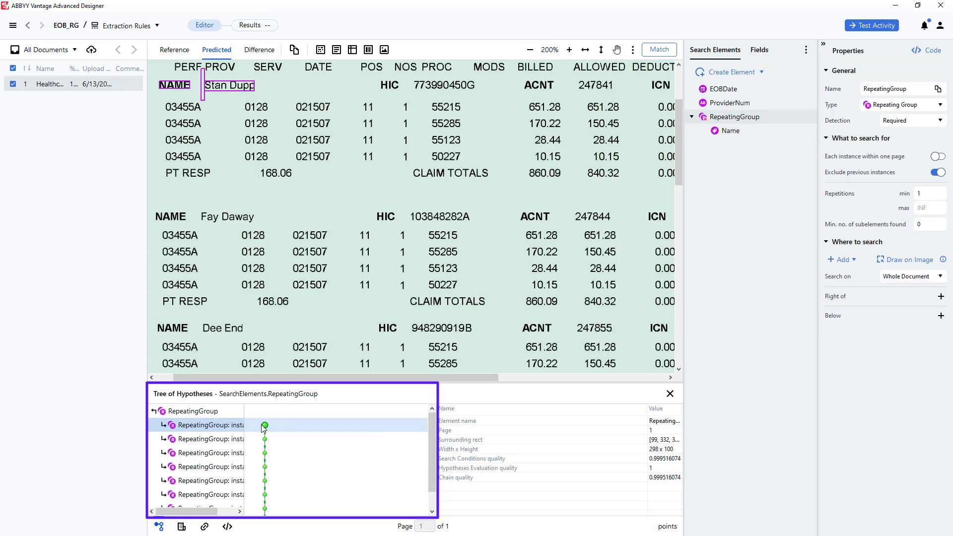
click(266, 440)
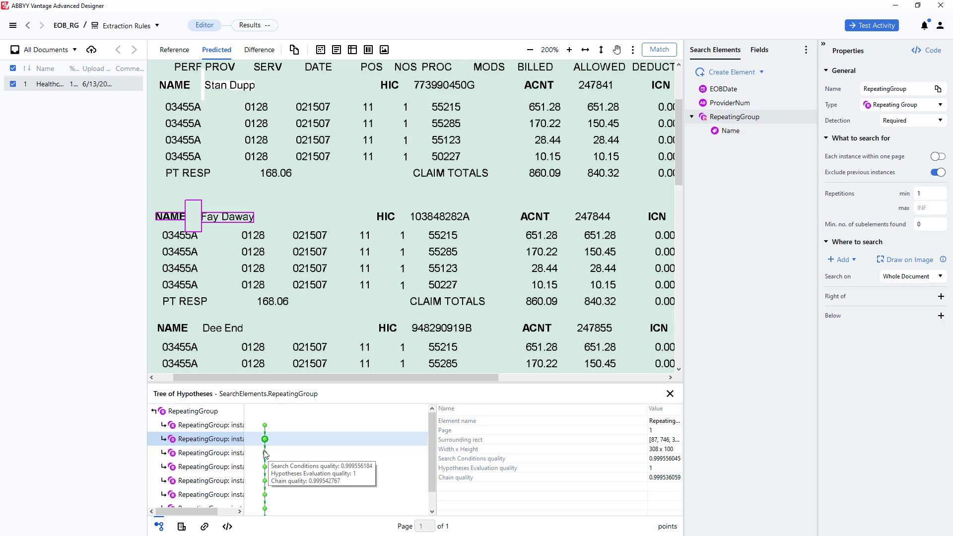
click(265, 454)
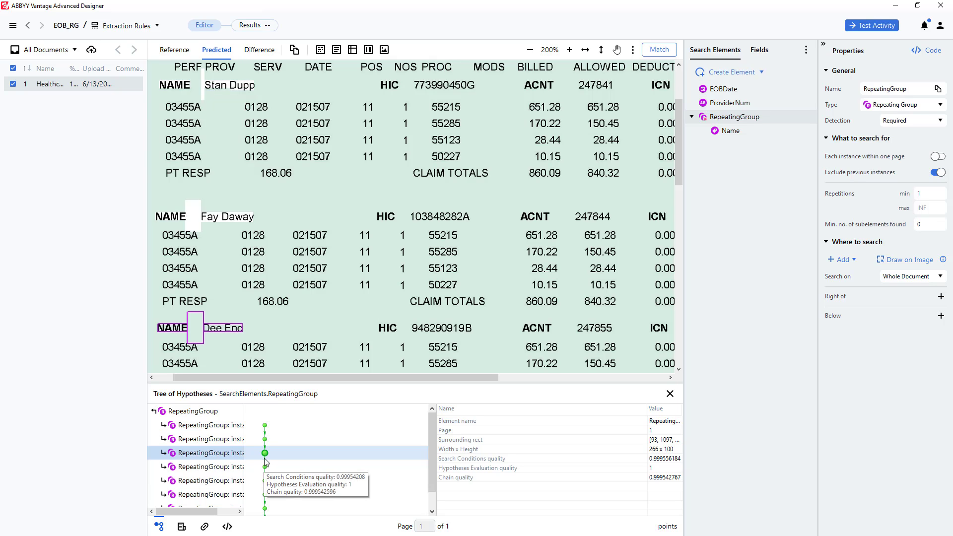
click(265, 467)
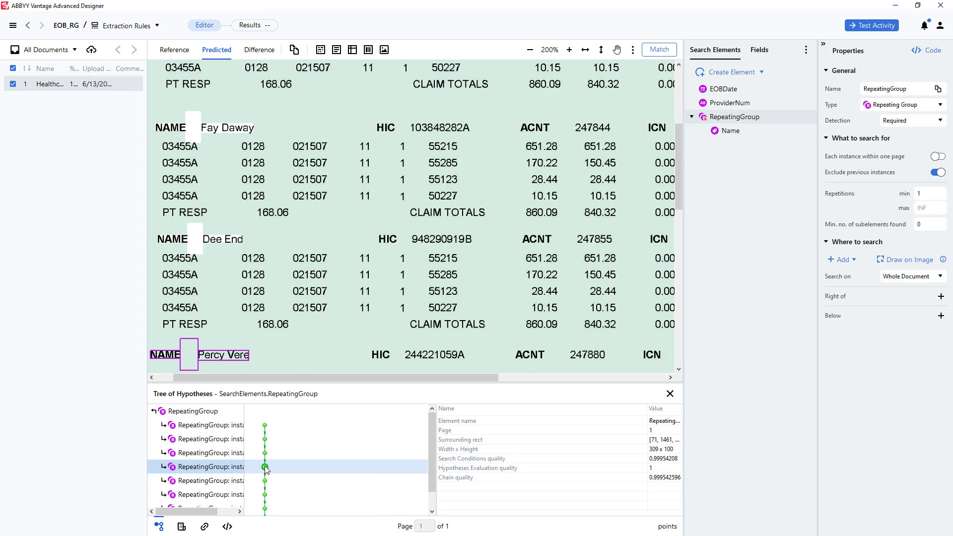
click(265, 481)
key(Down)
key(Down)
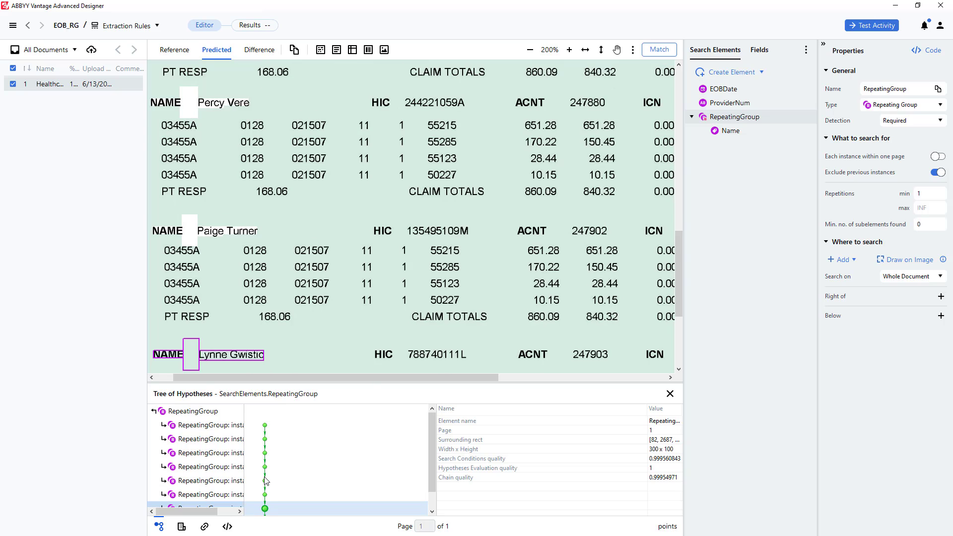
key(Down)
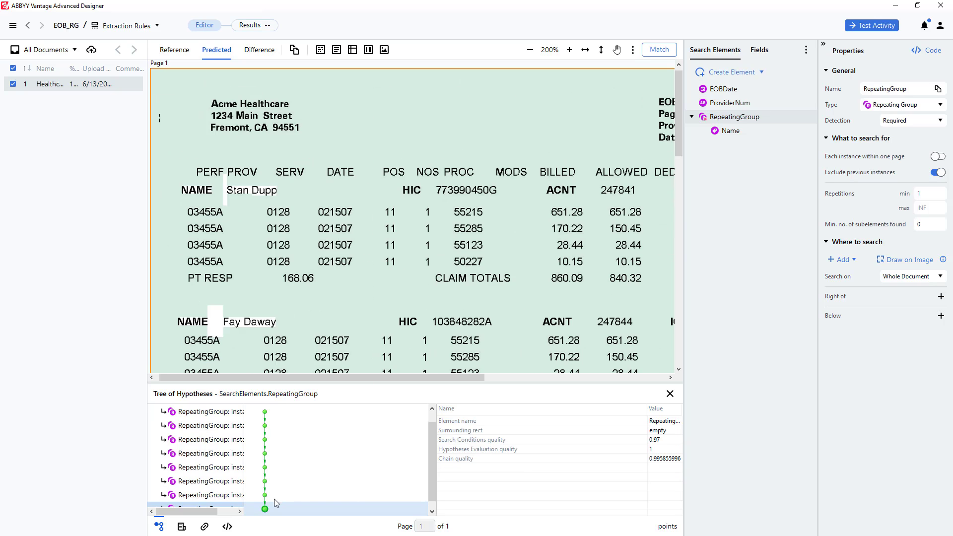
key(Down)
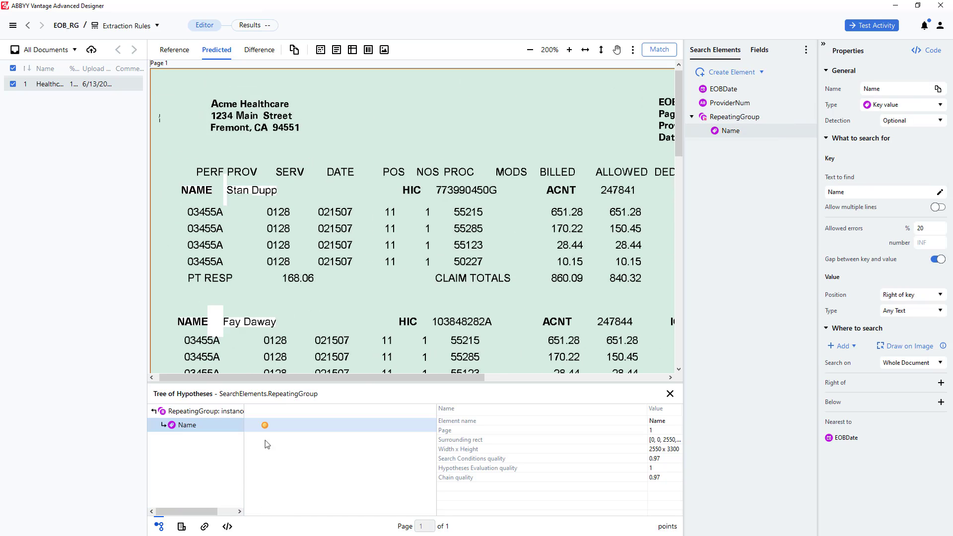
key(Up)
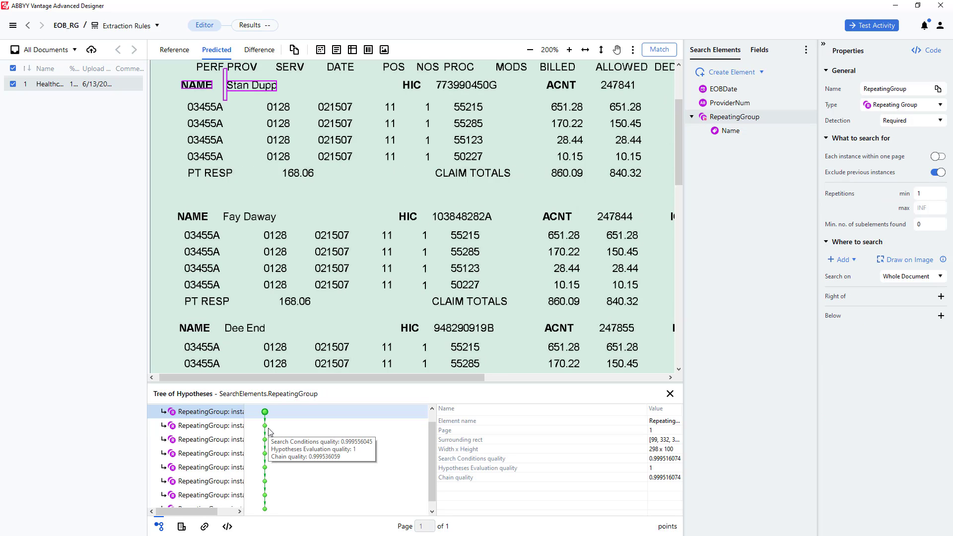
Duplicate the Name search element within RepeatingGroup and rename the copy HIC.
right_click(728, 130)
click(743, 279)
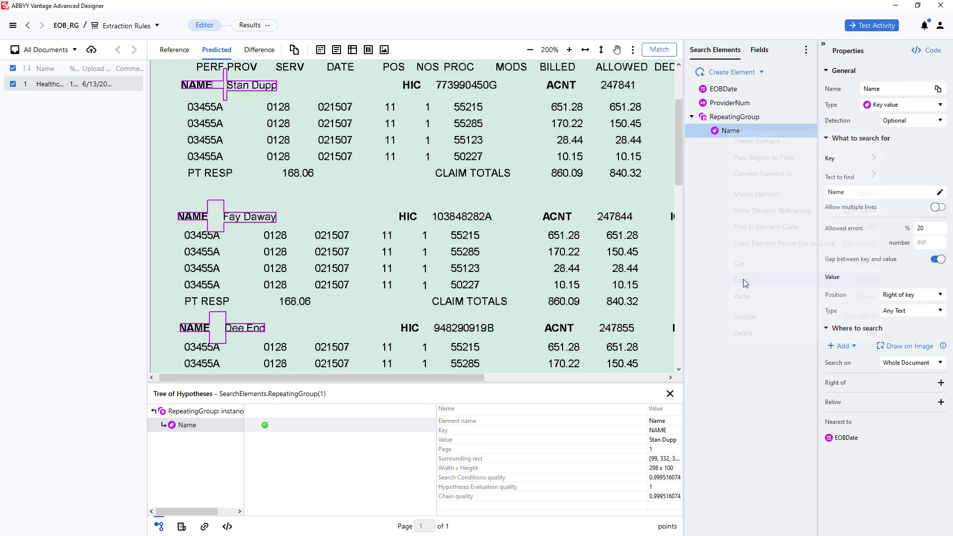
right_click(726, 119)
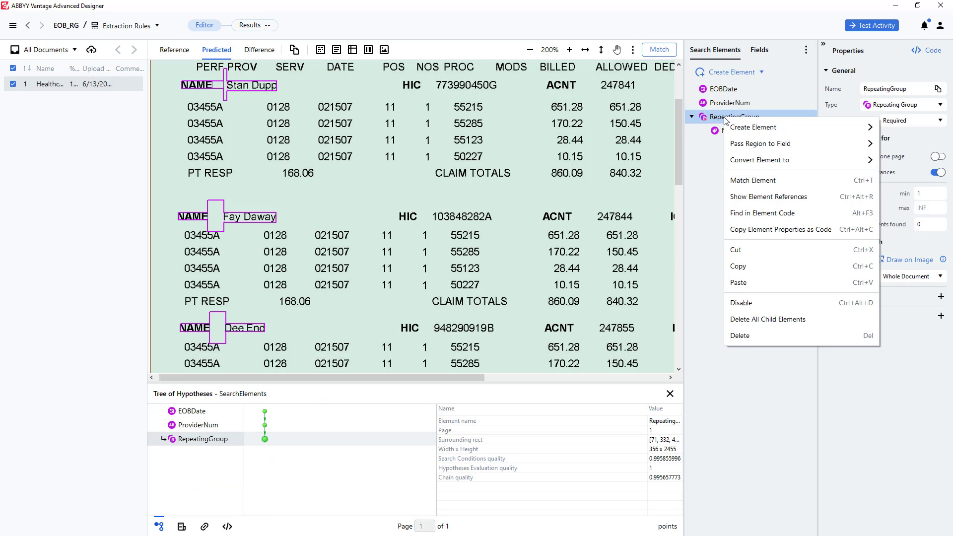
click(745, 282)
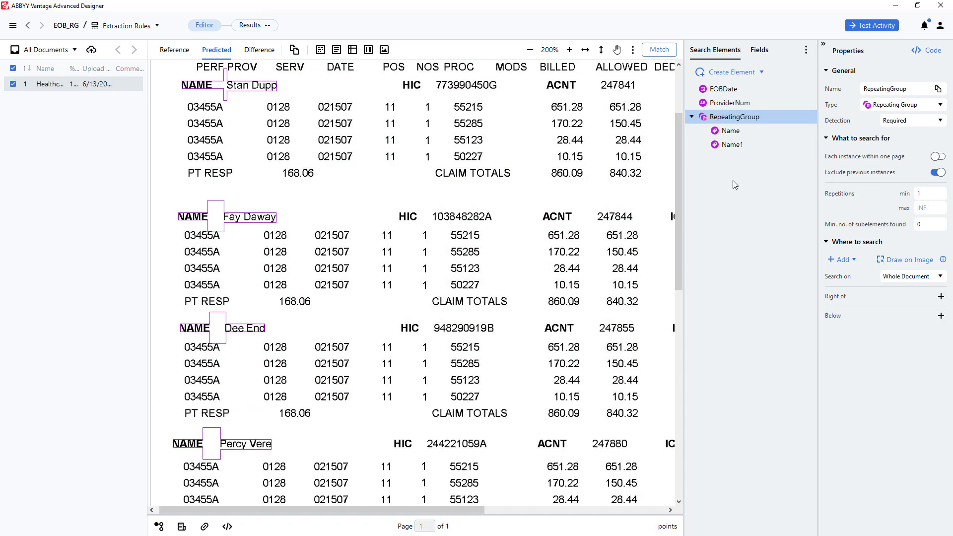
click(728, 144)
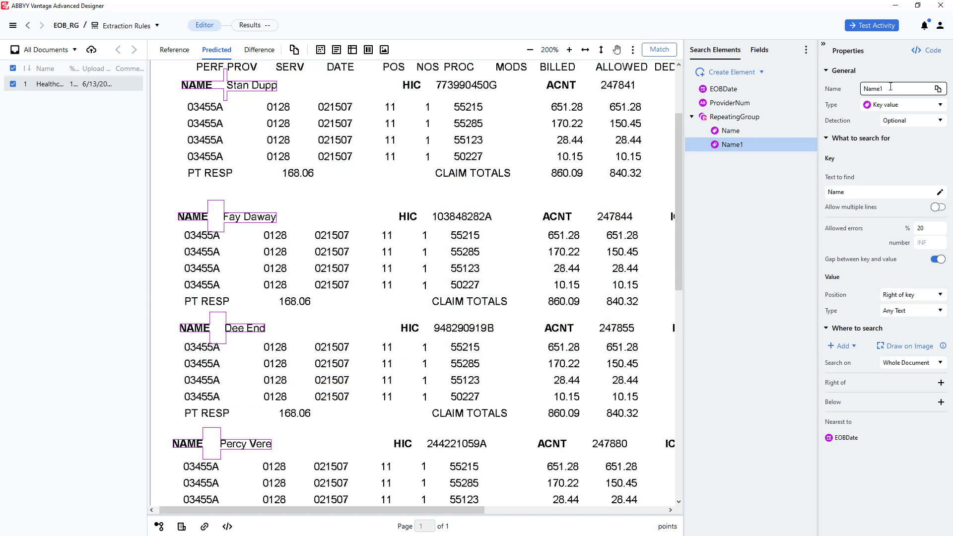
text(HIC)
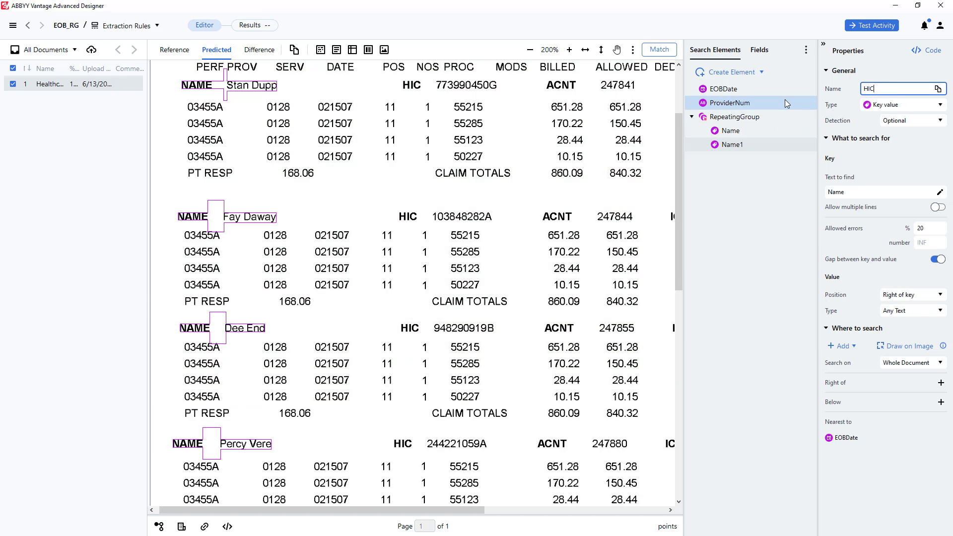
Change the HIC element's key text to HIC and match the document.
click(843, 194)
double_click(811, 228)
text(HIC)
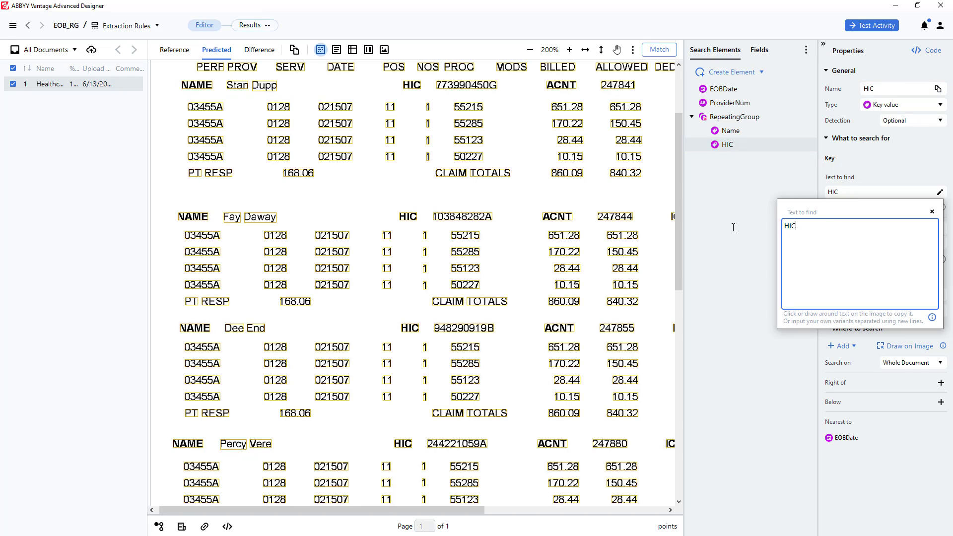
click(933, 212)
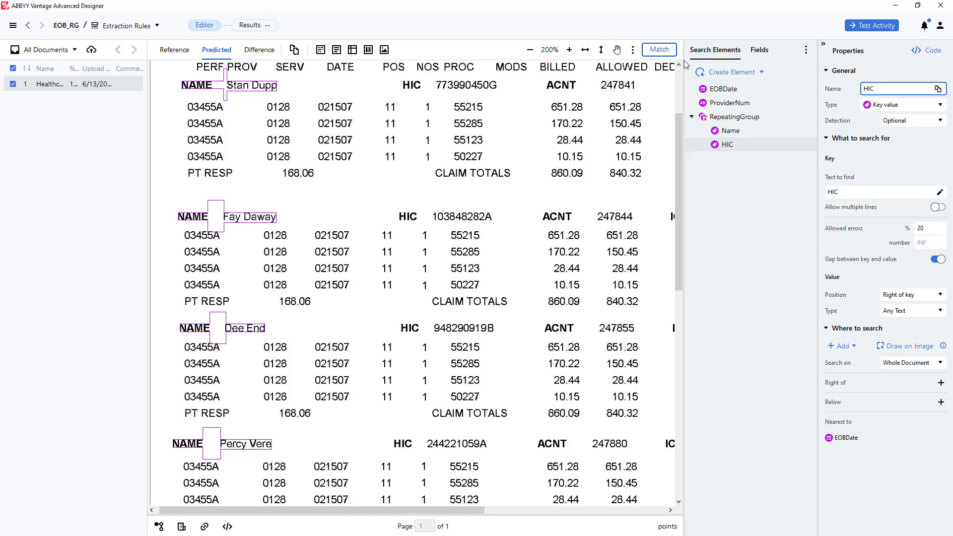
click(663, 51)
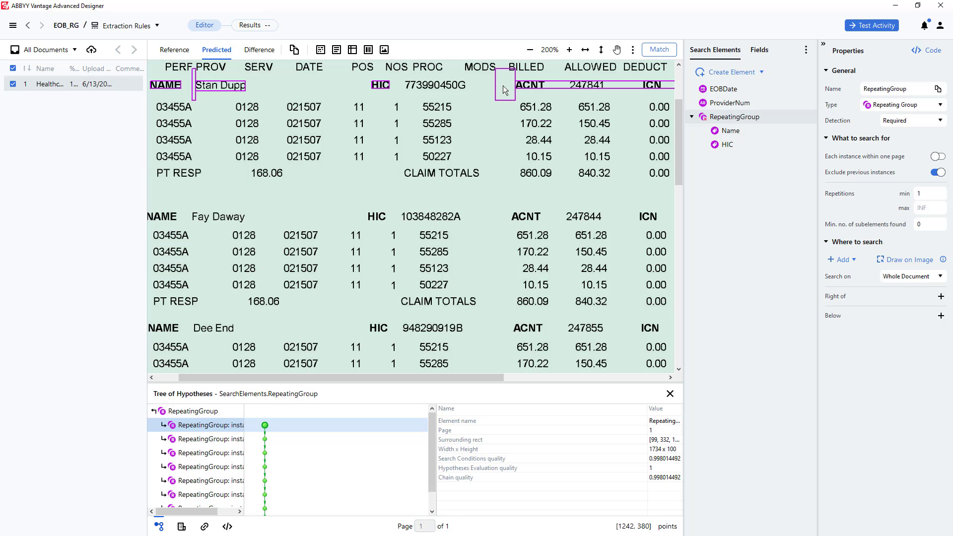
Turn off the gap between key and value for the HIC search element.
click(727, 144)
click(727, 144)
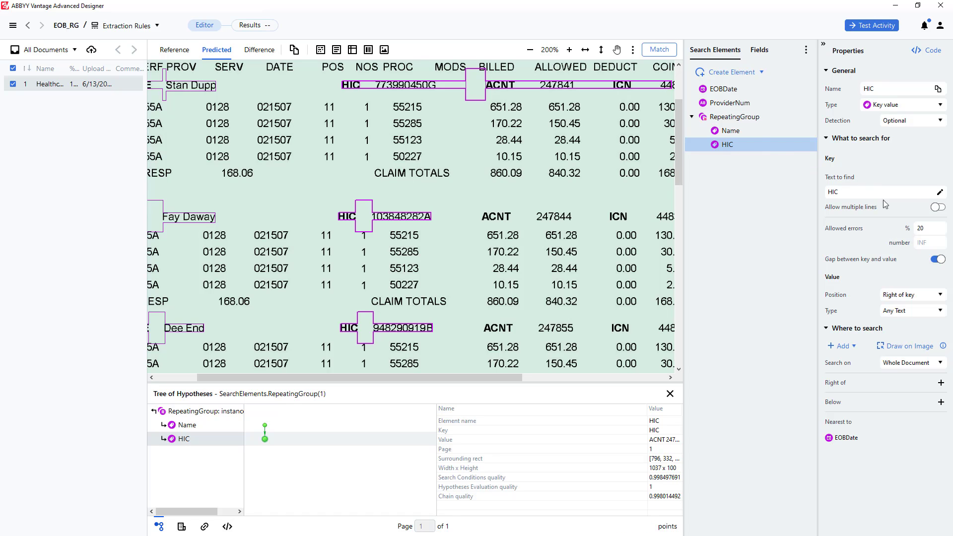
click(938, 260)
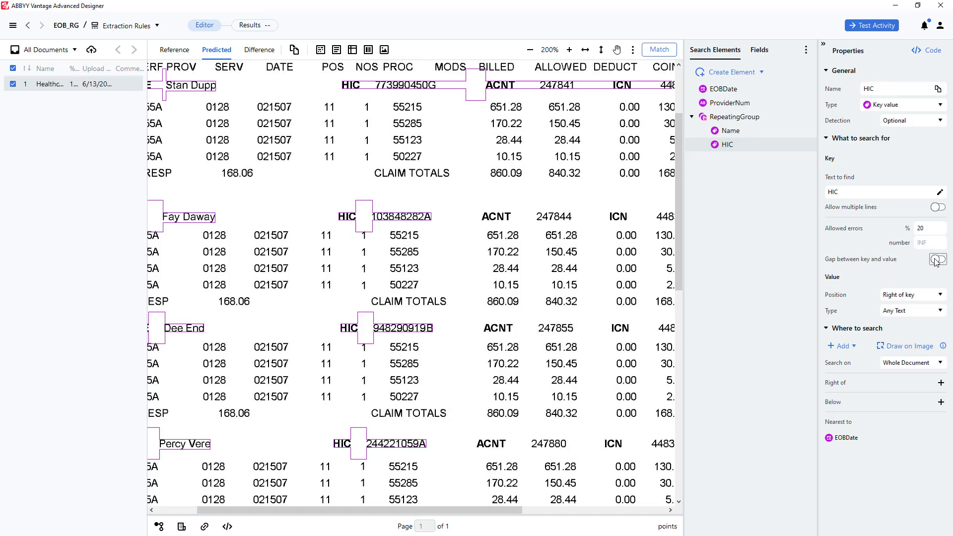
Match the document and examine the name and HIC regions found for each RepeatingGroup instance in the tree of hypotheses.
click(660, 49)
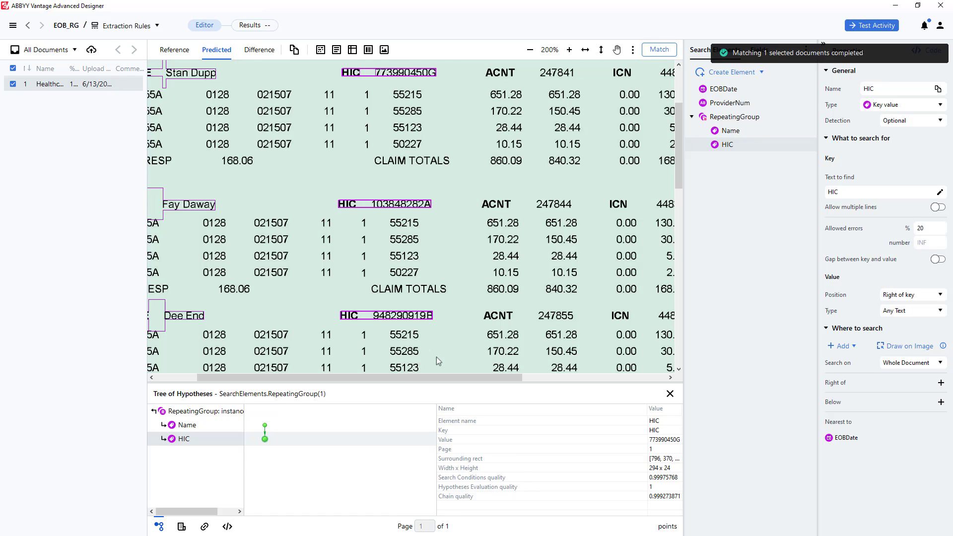
click(265, 425)
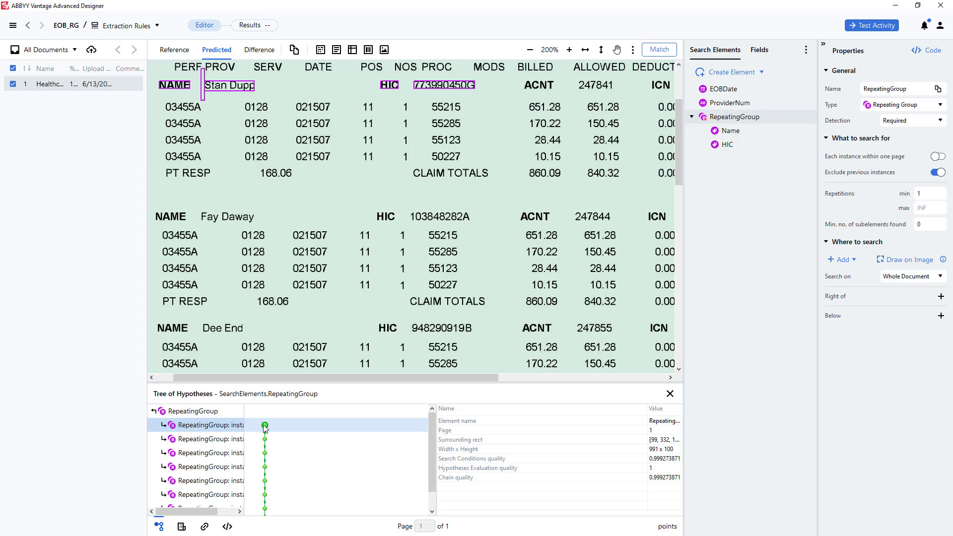
key(Down)
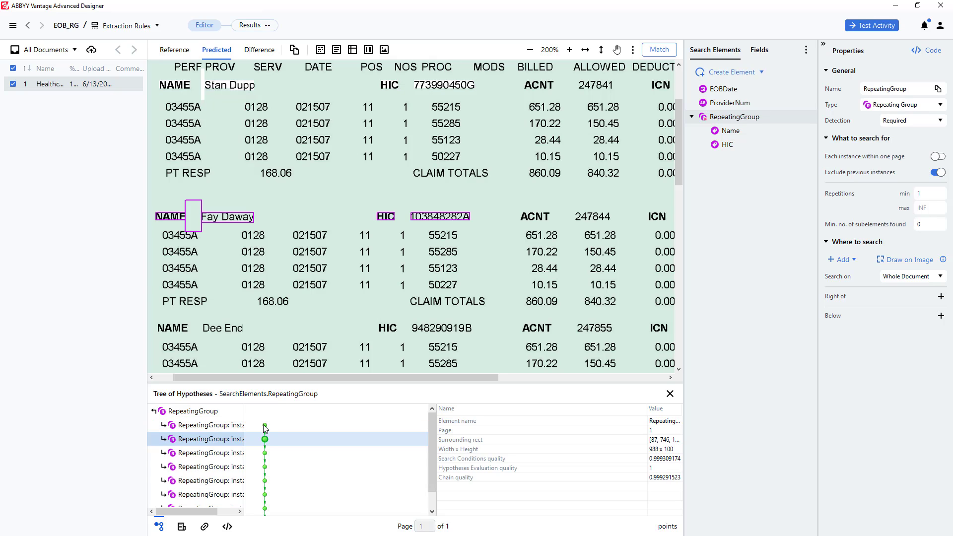
key(Down)
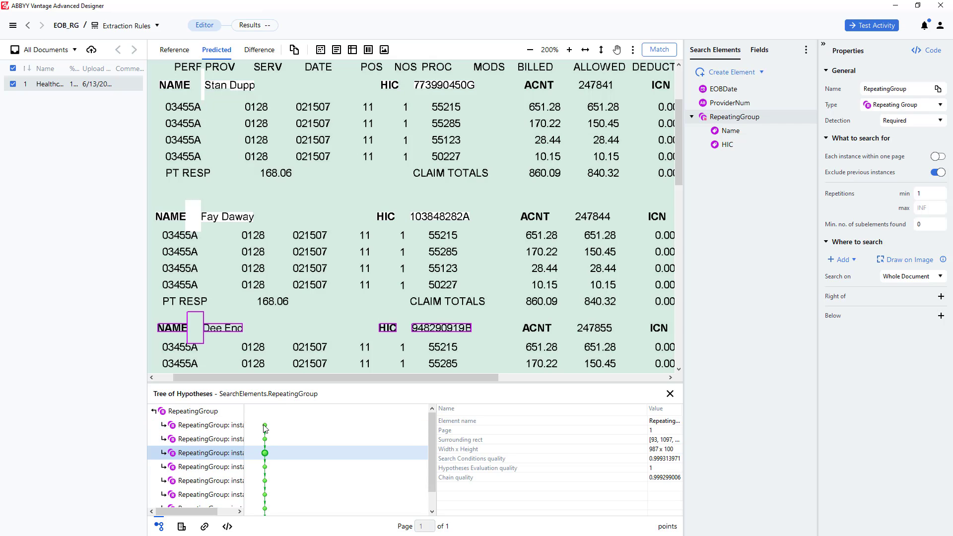
key(Down)
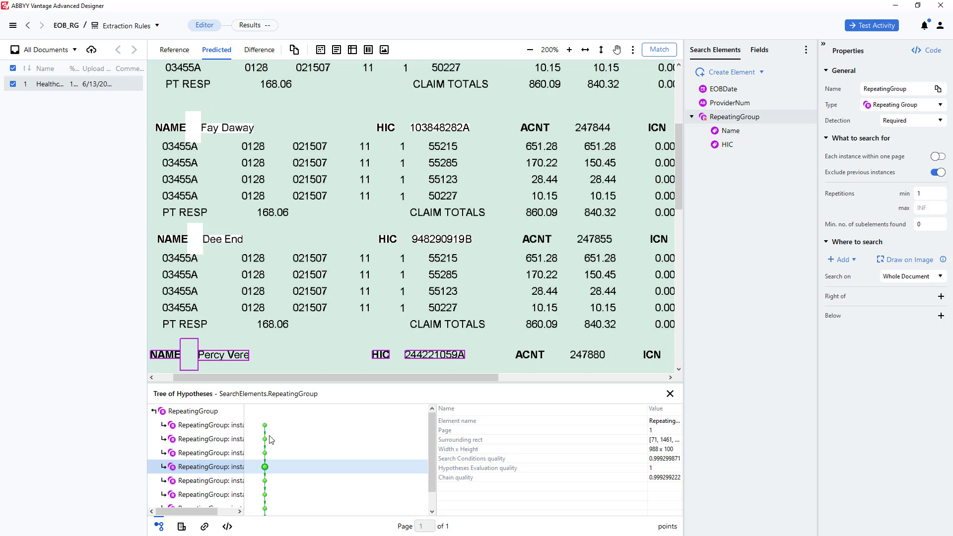
key(Down)
key(Down)
key(Down)
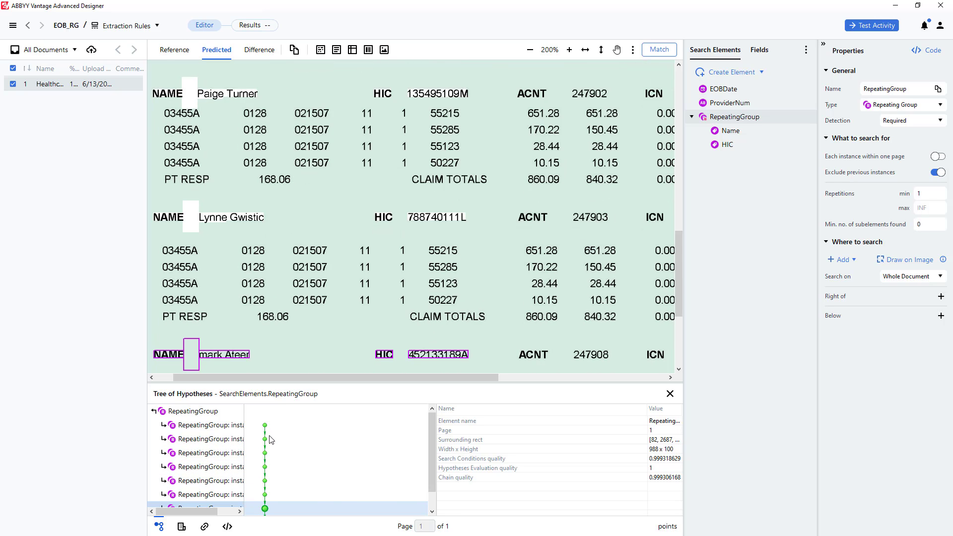
key(Down)
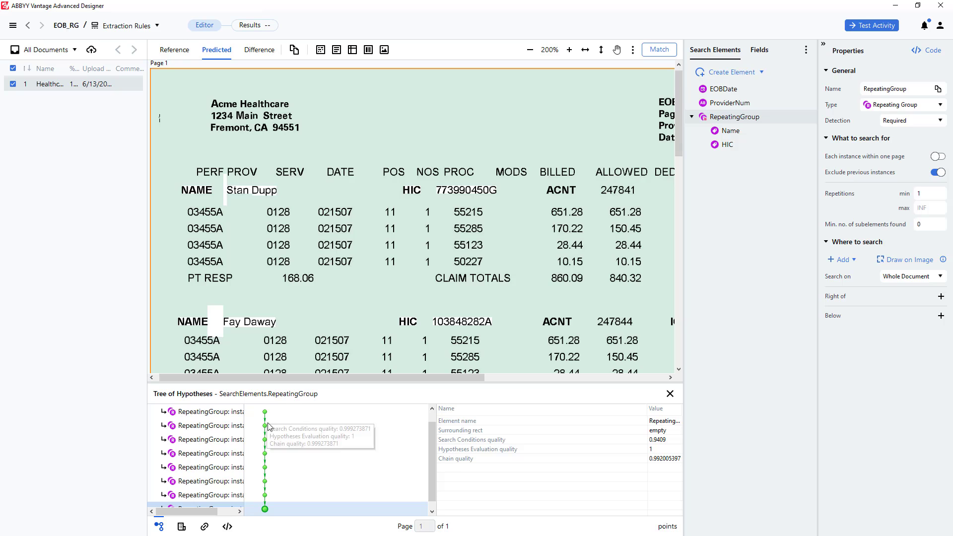
Duplicate the HIC search element within RepeatingGroup and rename the copy PTResp.
right_click(731, 147)
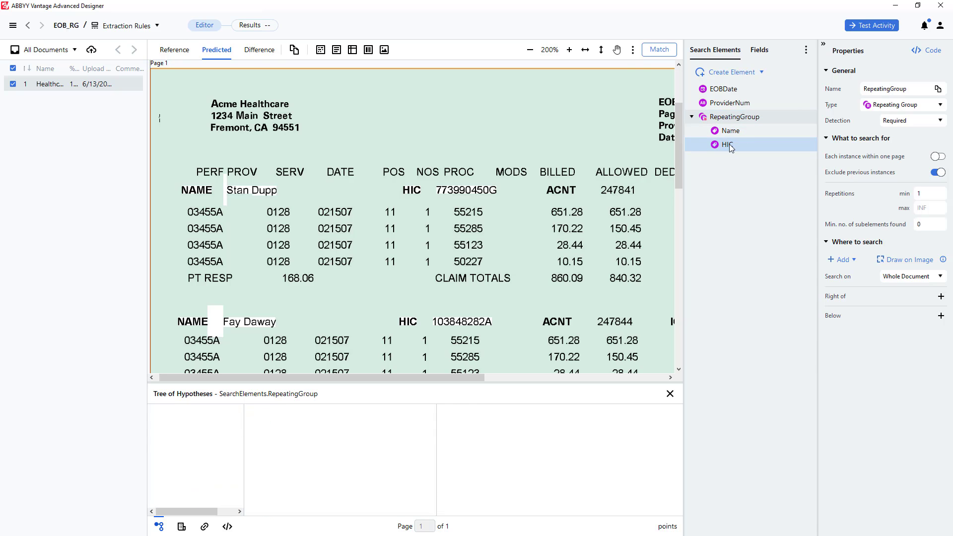
click(745, 294)
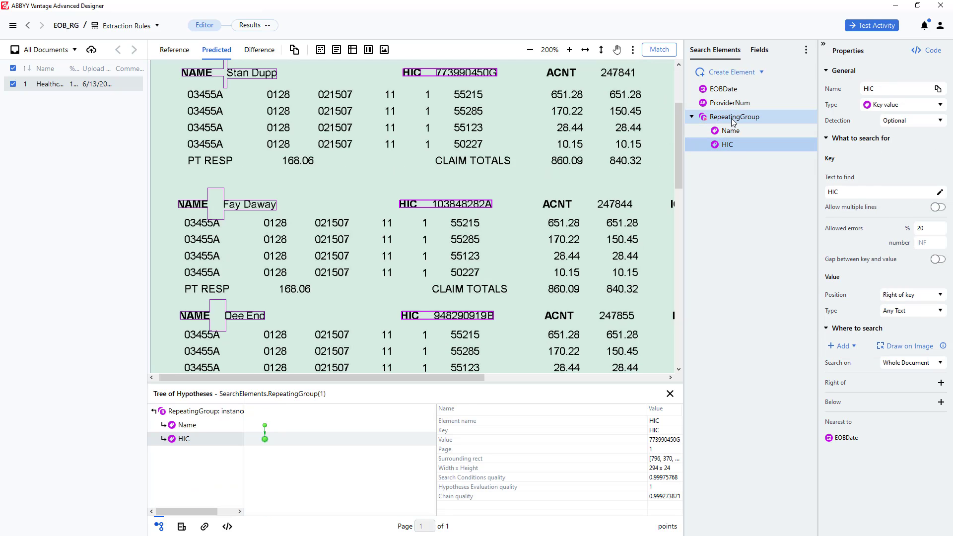
right_click(731, 119)
click(755, 284)
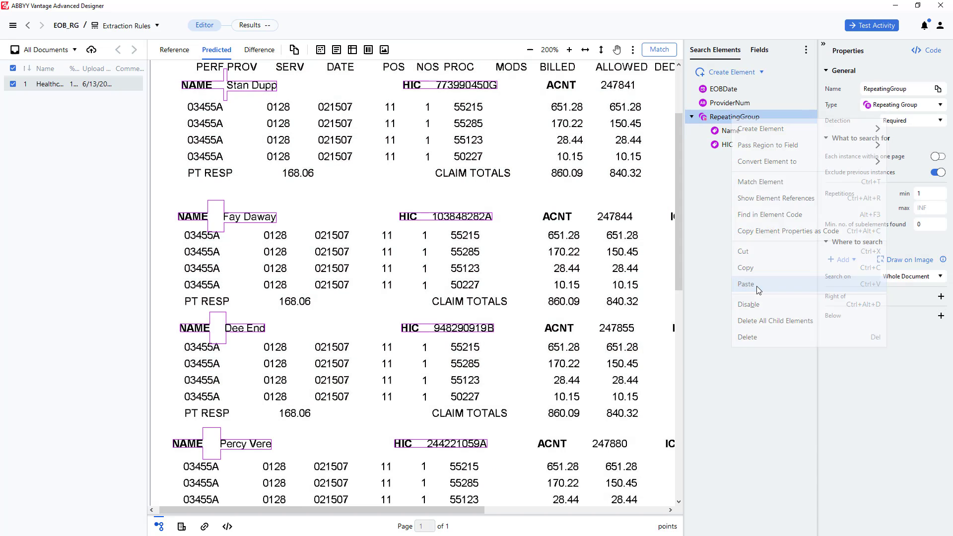
click(729, 159)
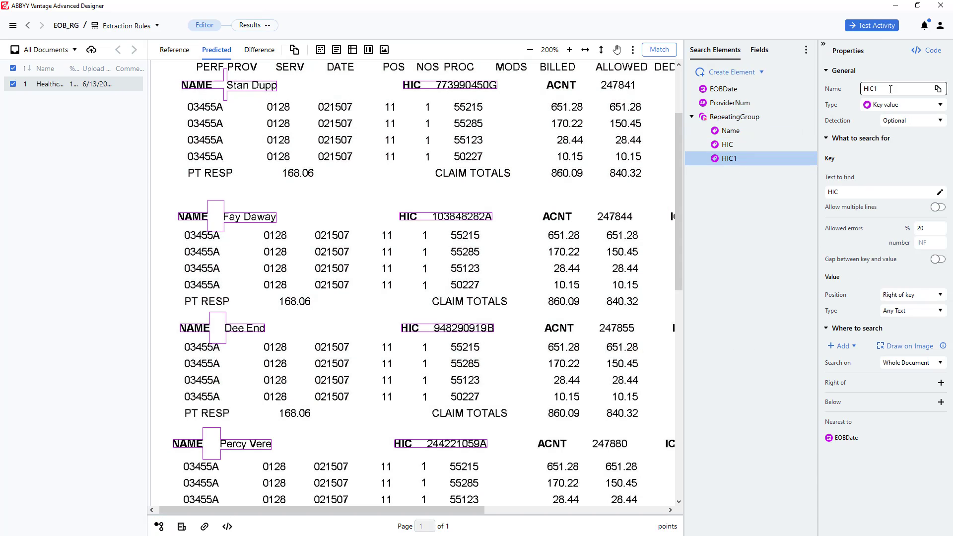
click(829, 88)
text(PTResp)
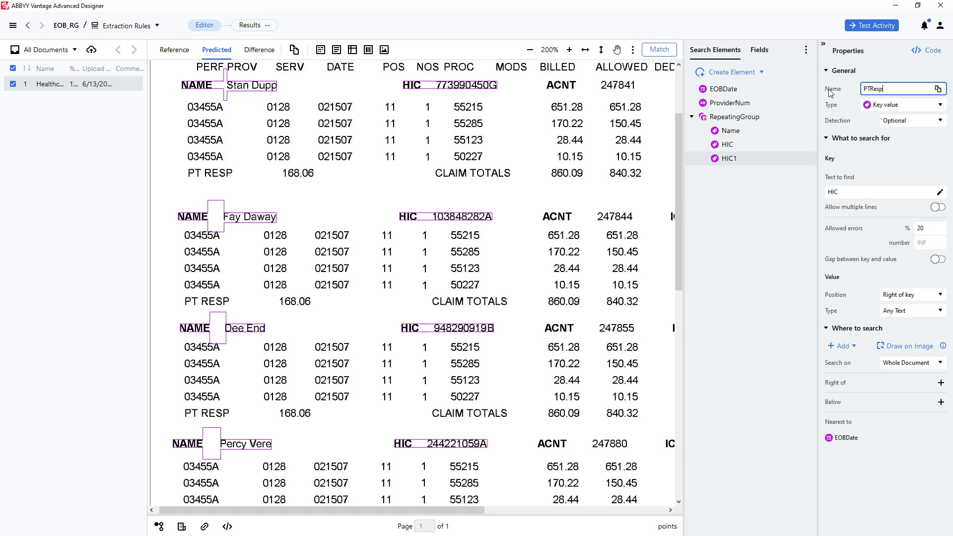
Replace the PTResp element's key text with PTResp and match the document.
click(839, 191)
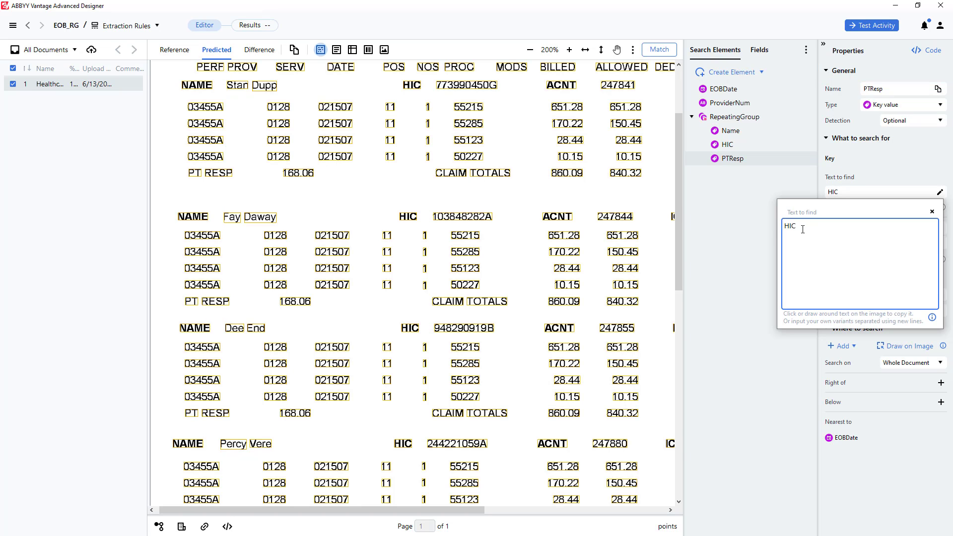
key(ctrl+a)
key(ctrl+v)
click(933, 212)
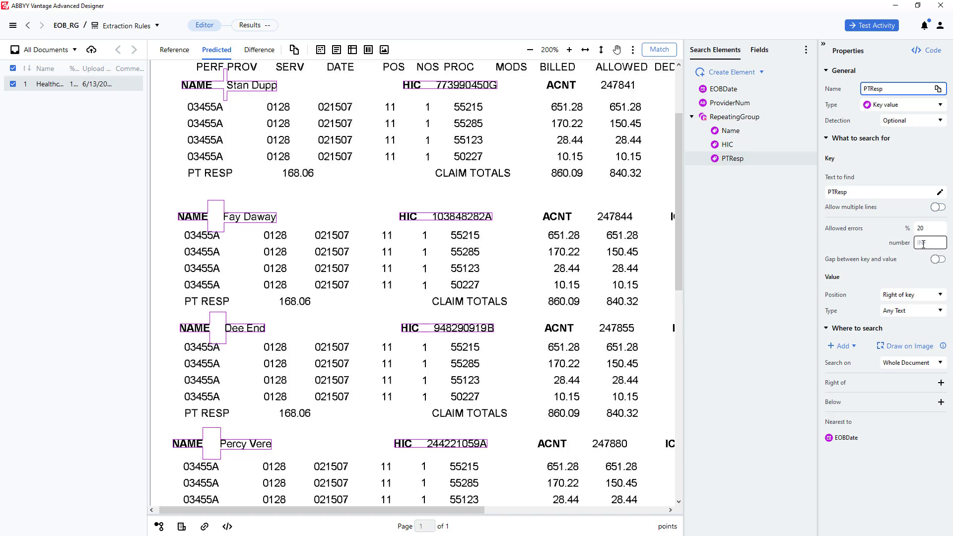
click(659, 50)
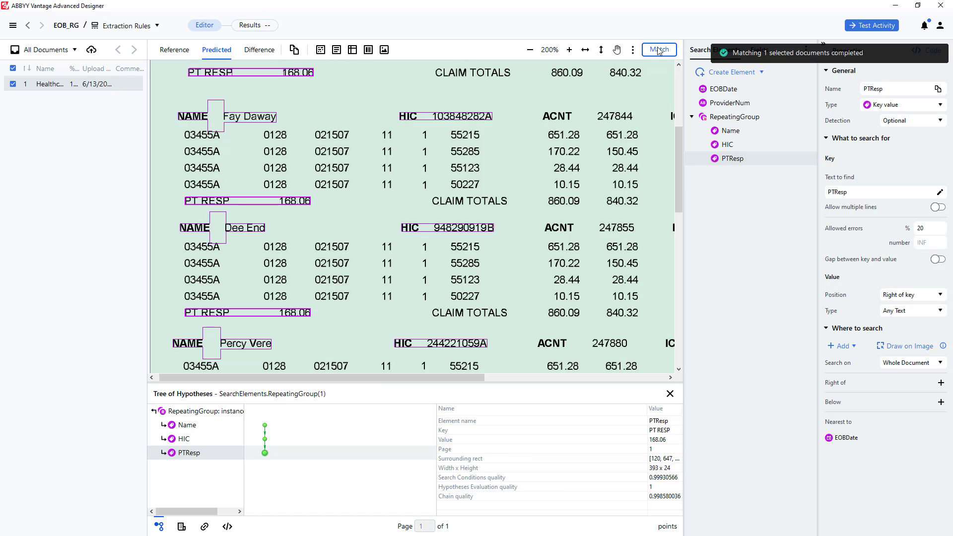
Examine the name, HIC and PT RESP regions marked by each RepeatingGroup instance in the tree of hypotheses.
double_click(349, 468)
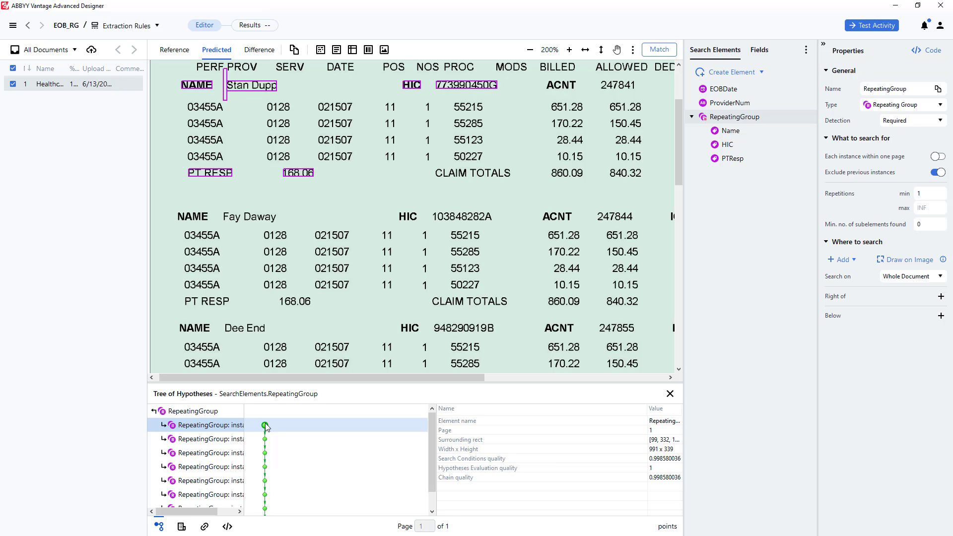
key(Down)
key(Down)
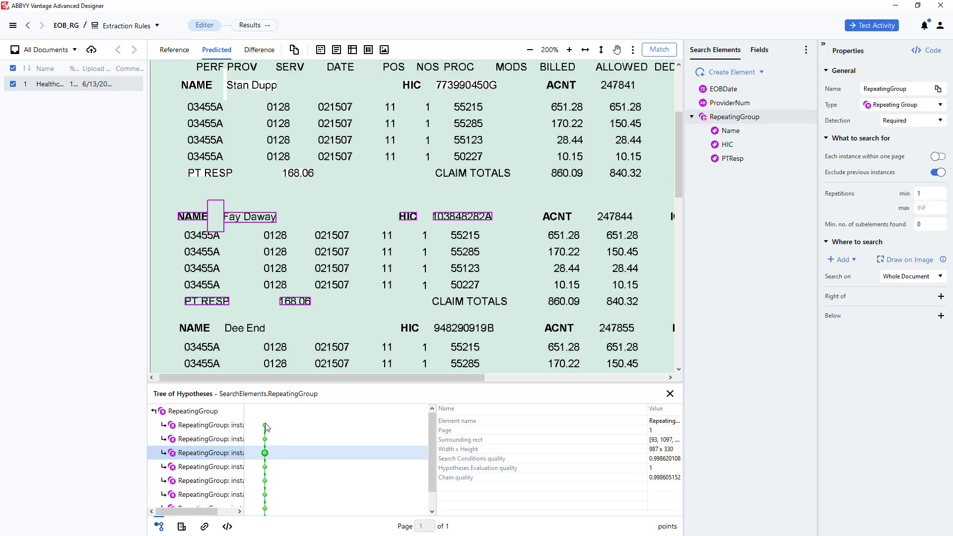
key(Down)
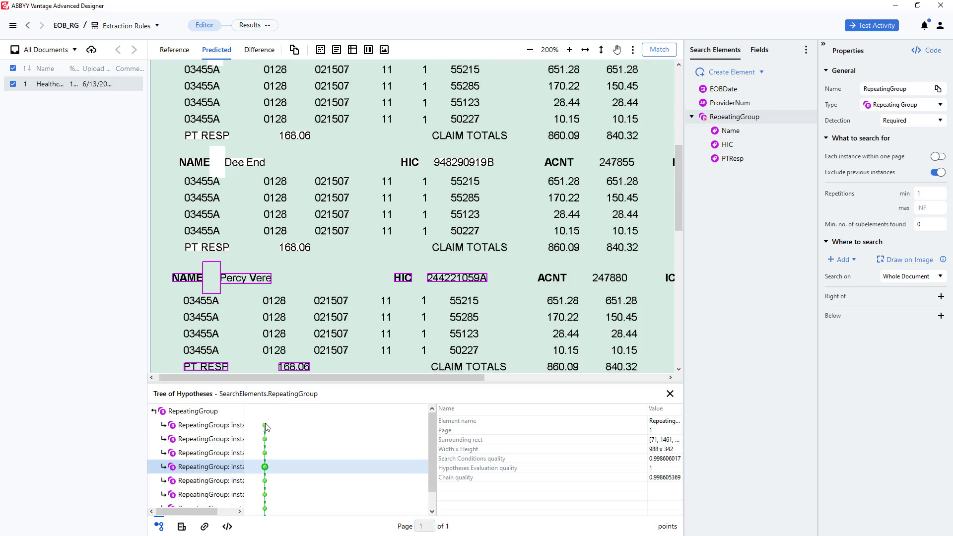
key(Down)
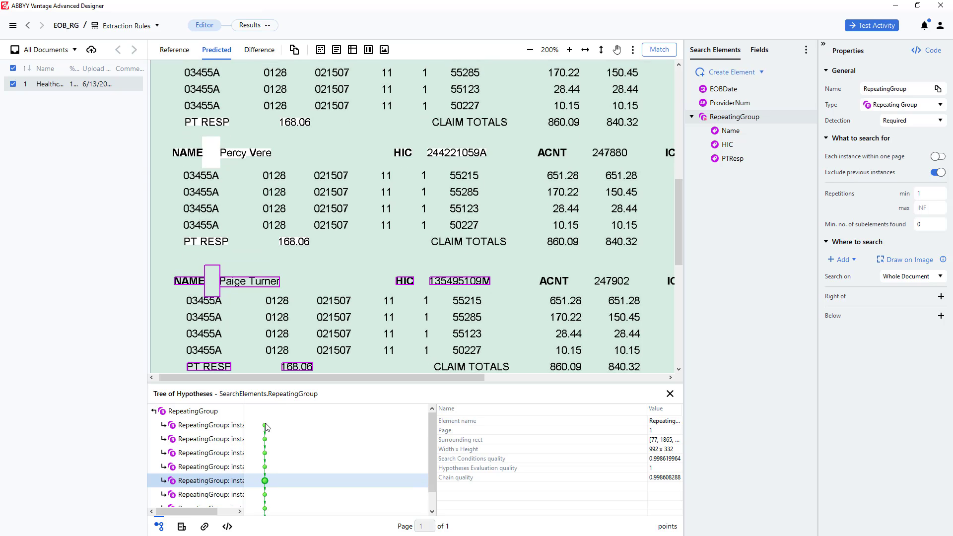
key(Down)
key(Down)
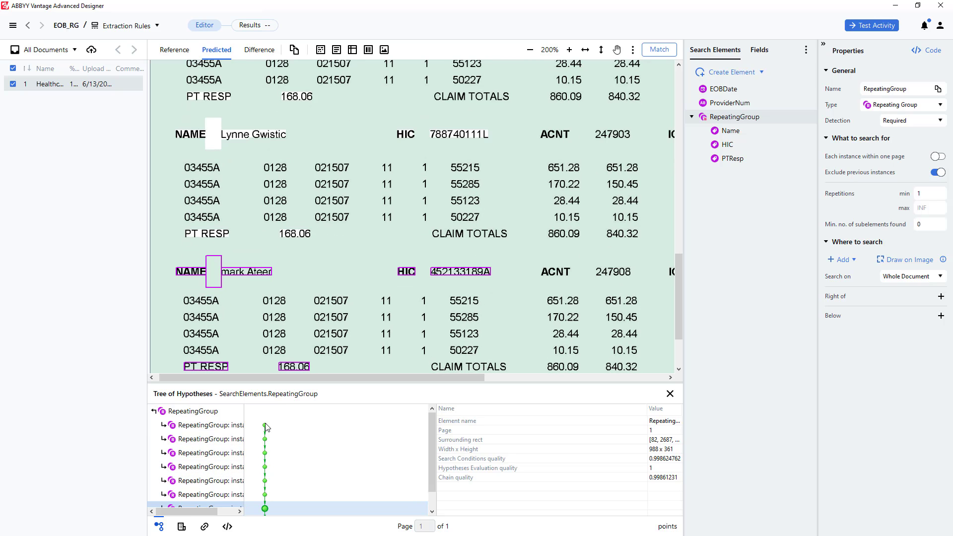
key(Down)
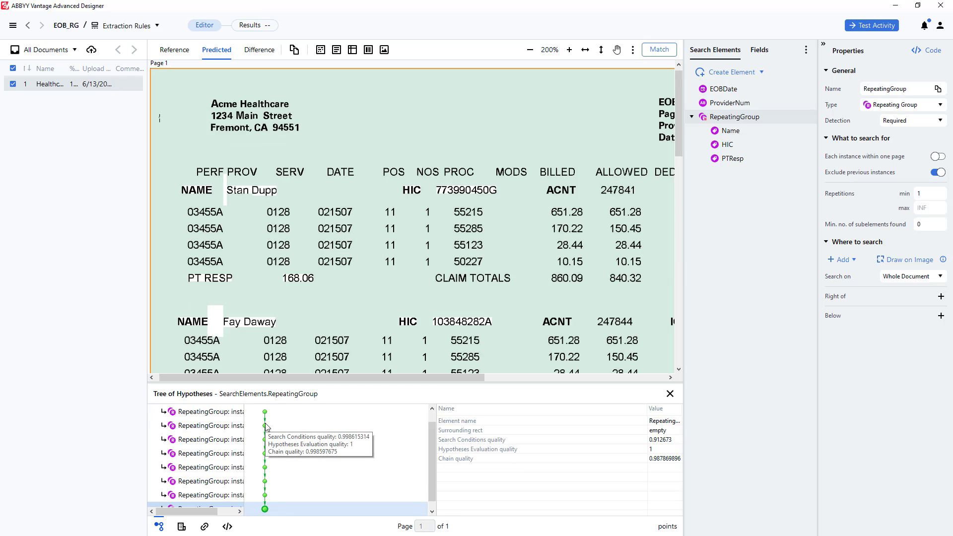
Include the EOBDate, ProviderNum, Name, HIC and PTResp fields in the Extraction Rules activity and save the field settings.
click(761, 52)
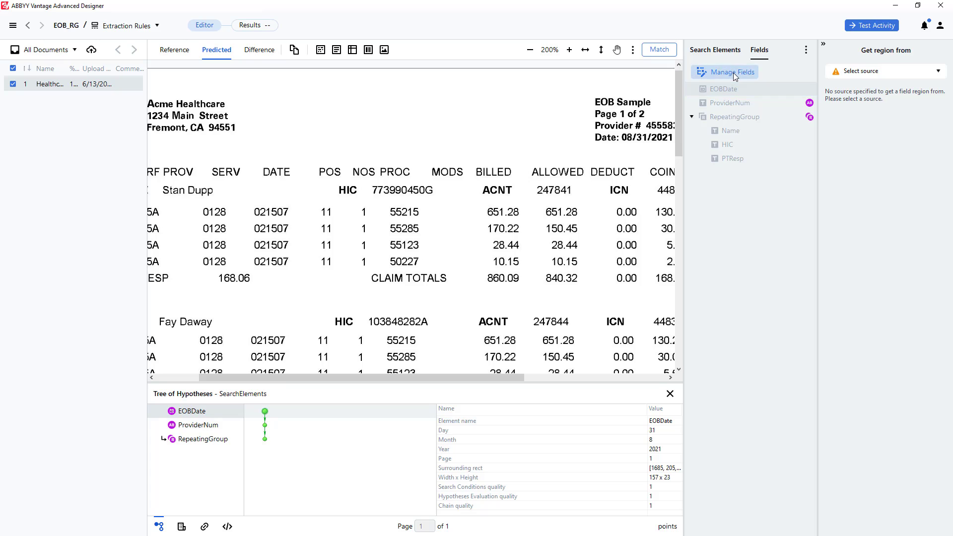
click(734, 73)
click(329, 171)
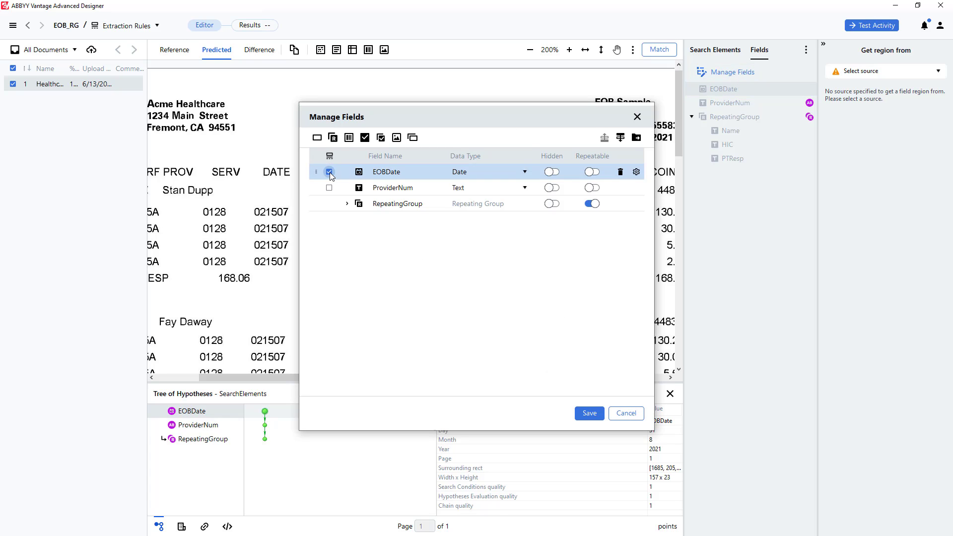
click(330, 188)
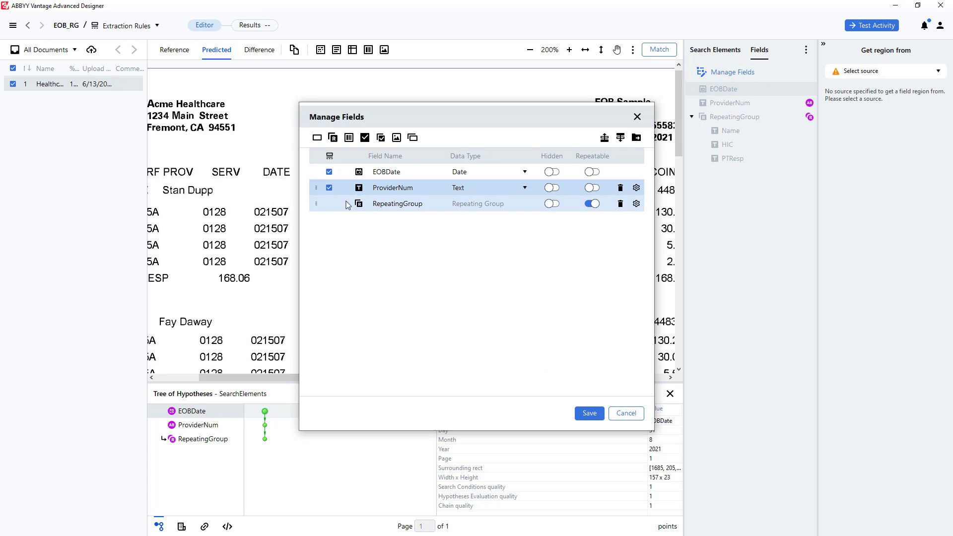
click(346, 203)
click(329, 220)
click(329, 235)
click(329, 251)
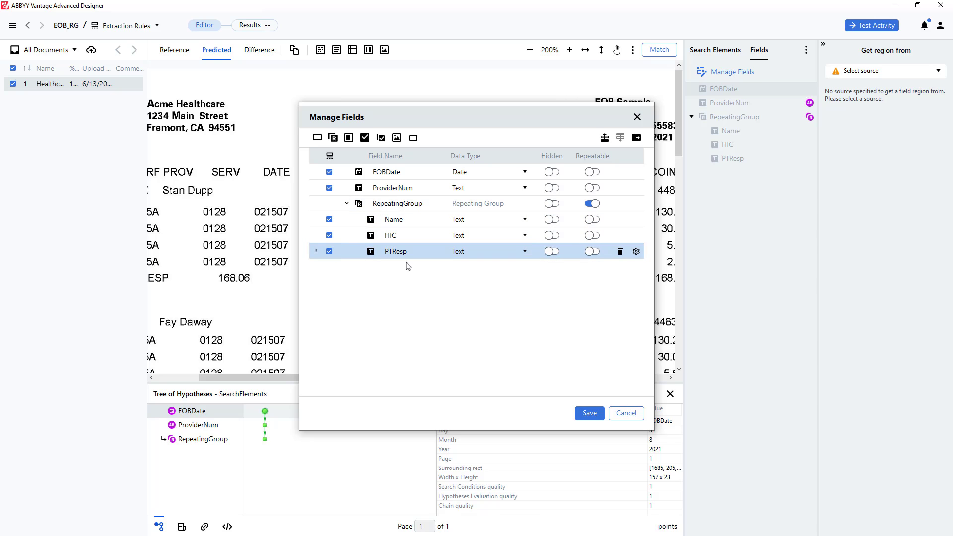
click(588, 414)
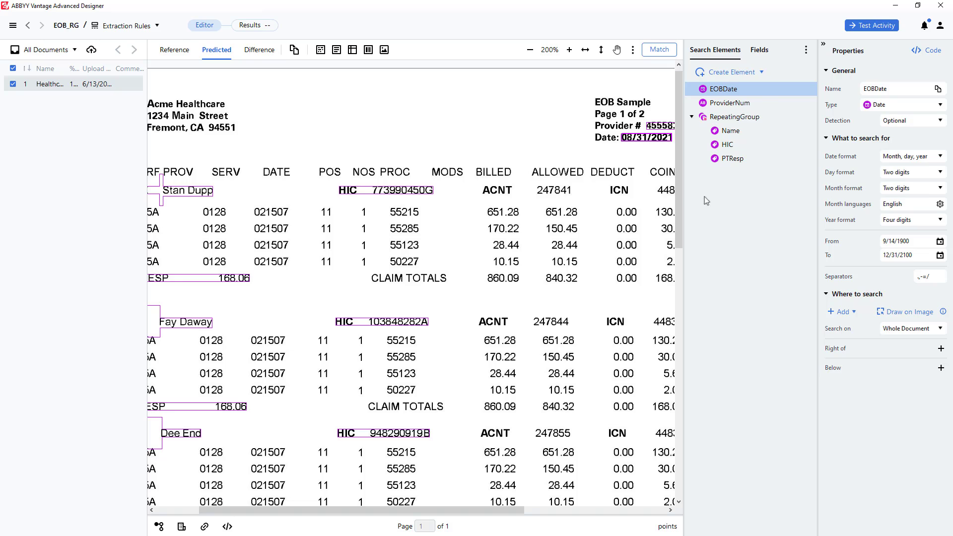
Set the EOBDate field's region source to the EOBDate search element and check the ProviderNum field's source.
click(763, 52)
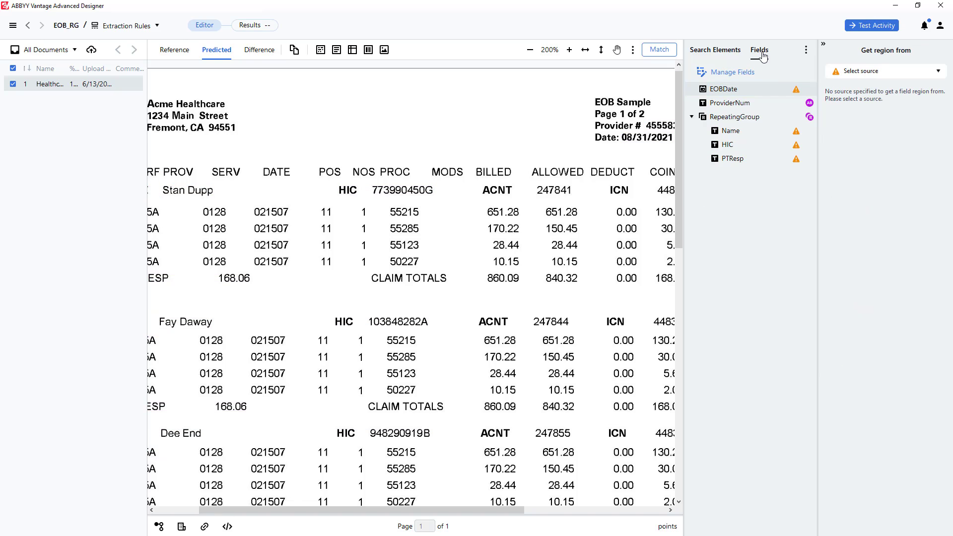
click(903, 71)
click(852, 85)
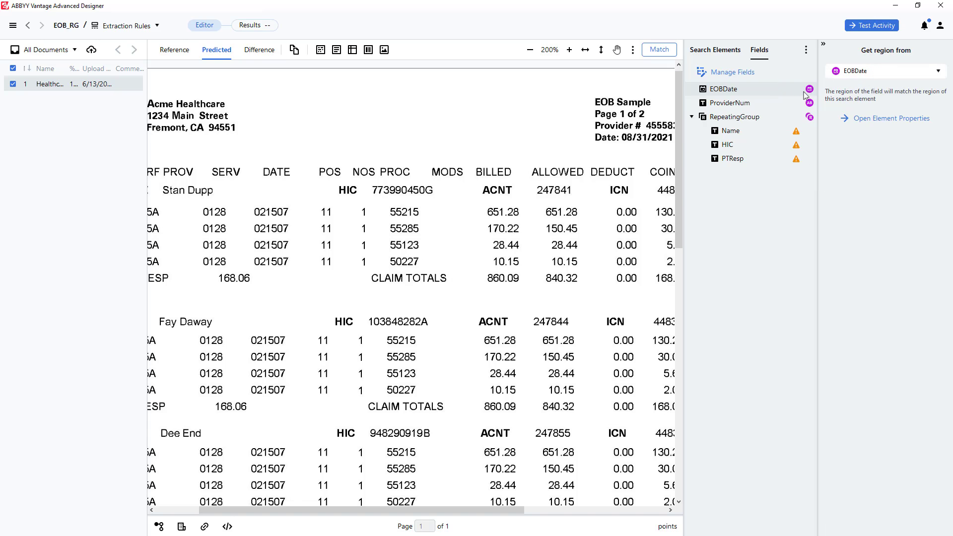
click(744, 103)
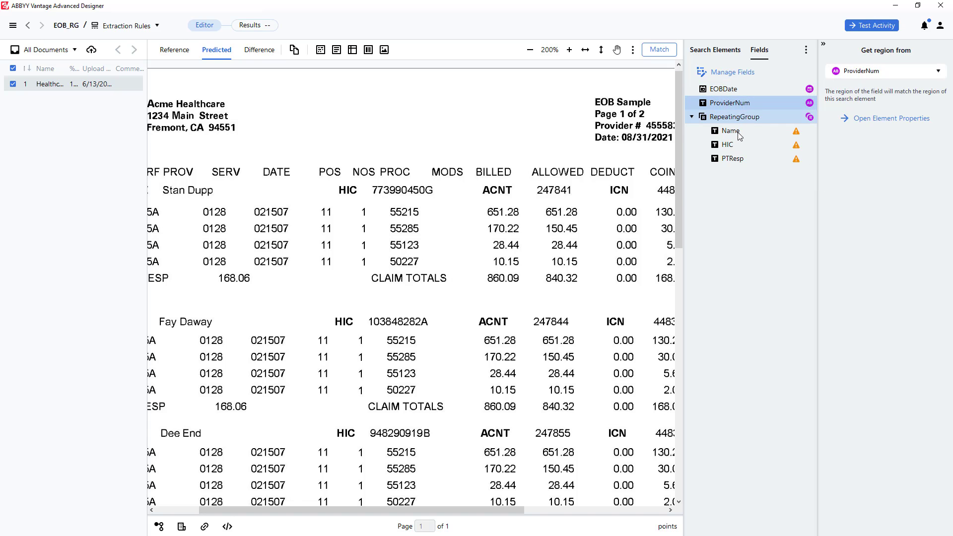
Map the Name, HIC and PTResp fields of RepeatingGroup to the search elements of the same names.
click(738, 133)
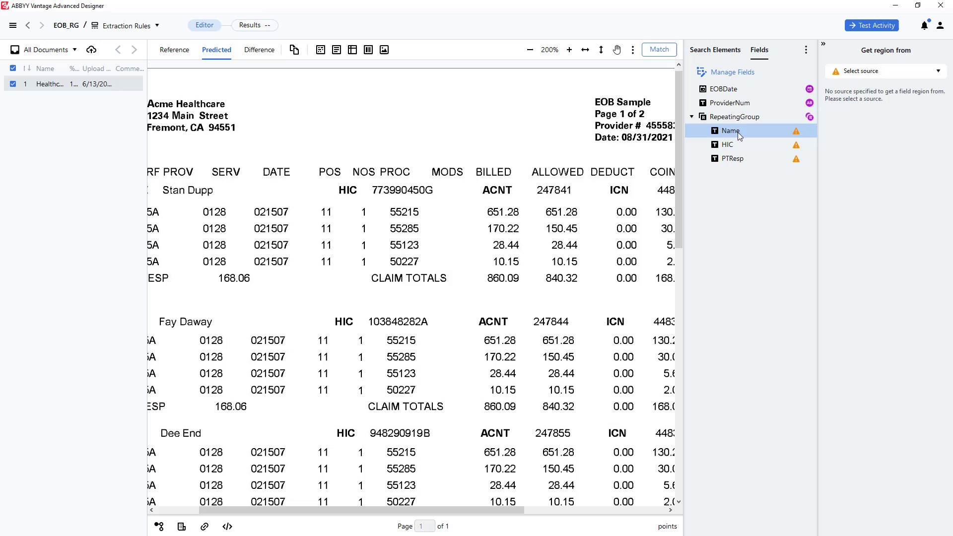
click(893, 77)
click(850, 123)
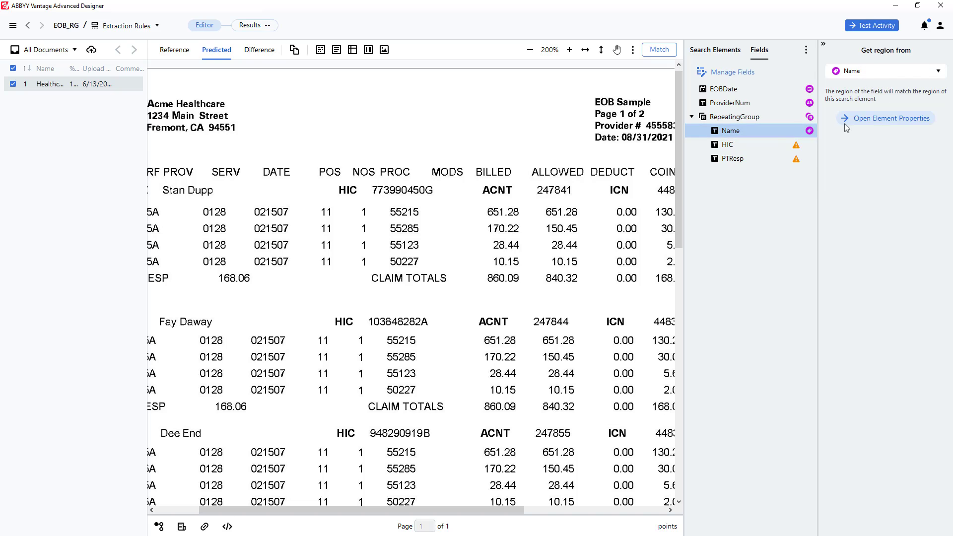
click(750, 145)
click(903, 75)
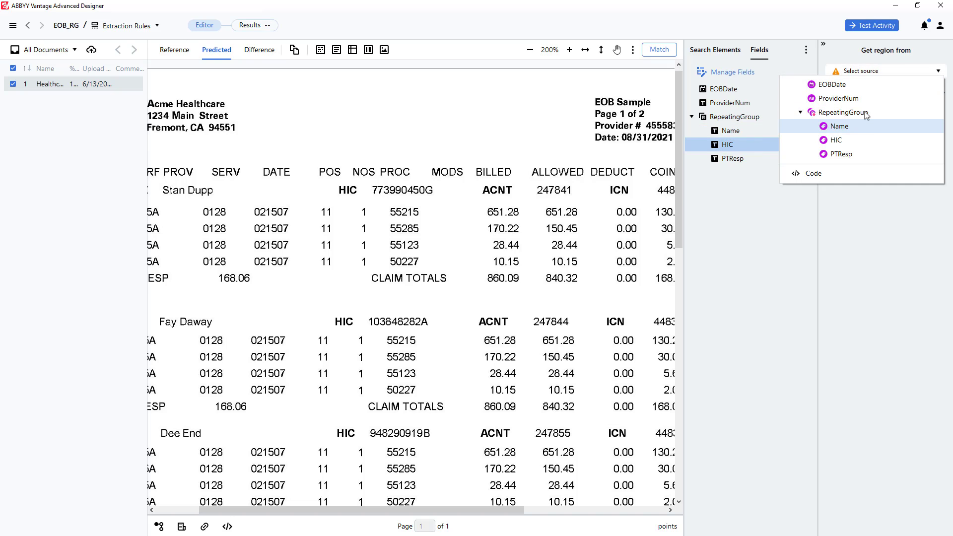
click(838, 140)
click(734, 159)
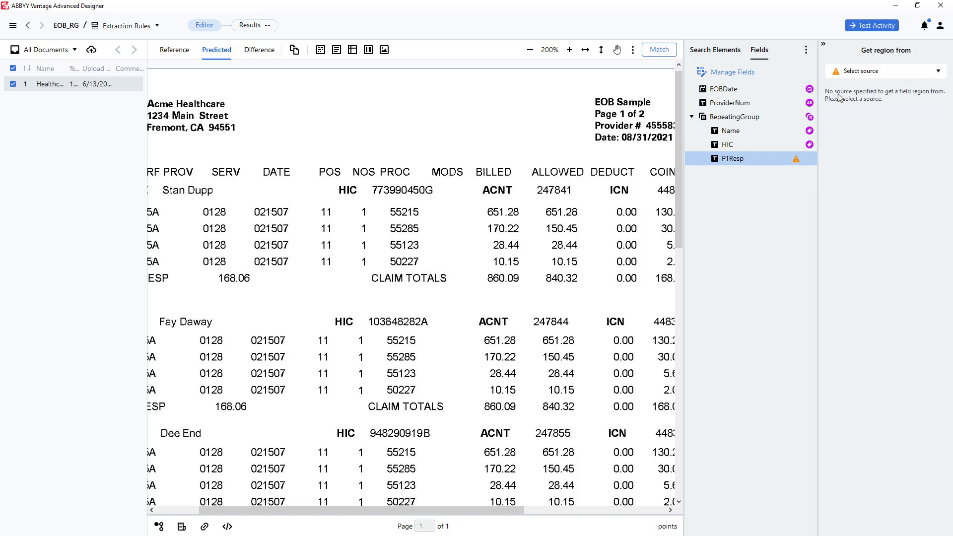
click(859, 72)
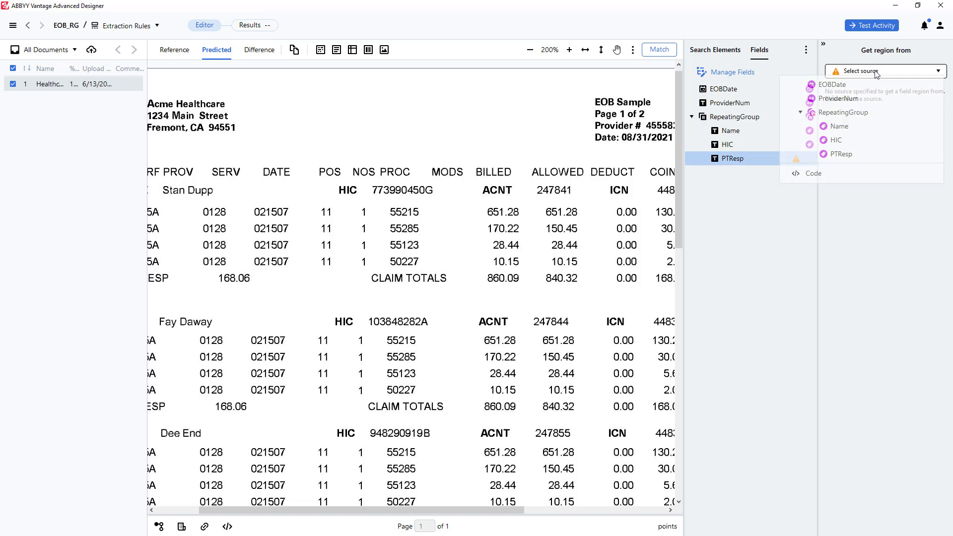
click(839, 154)
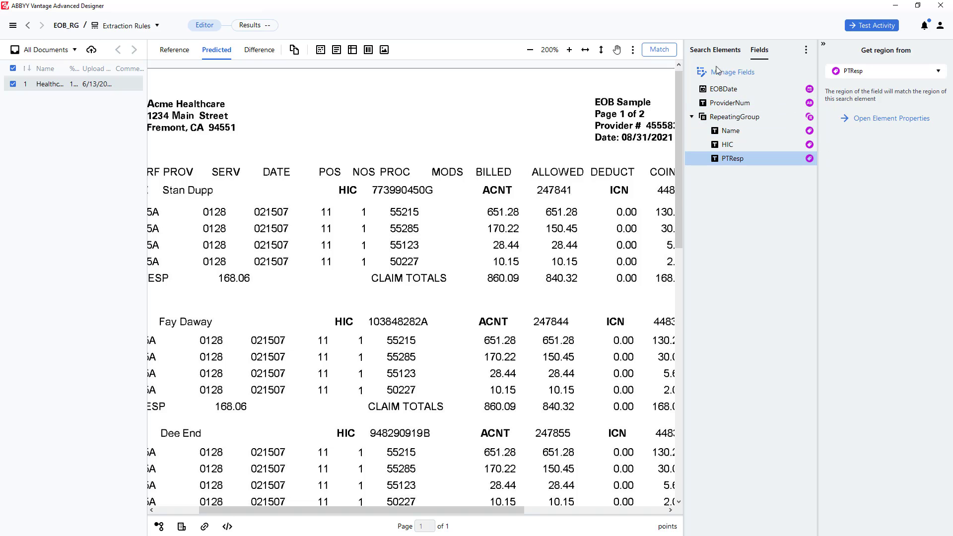
Leave the Extraction Rules editor and open the publication settings of the EOB_RG skill.
click(64, 26)
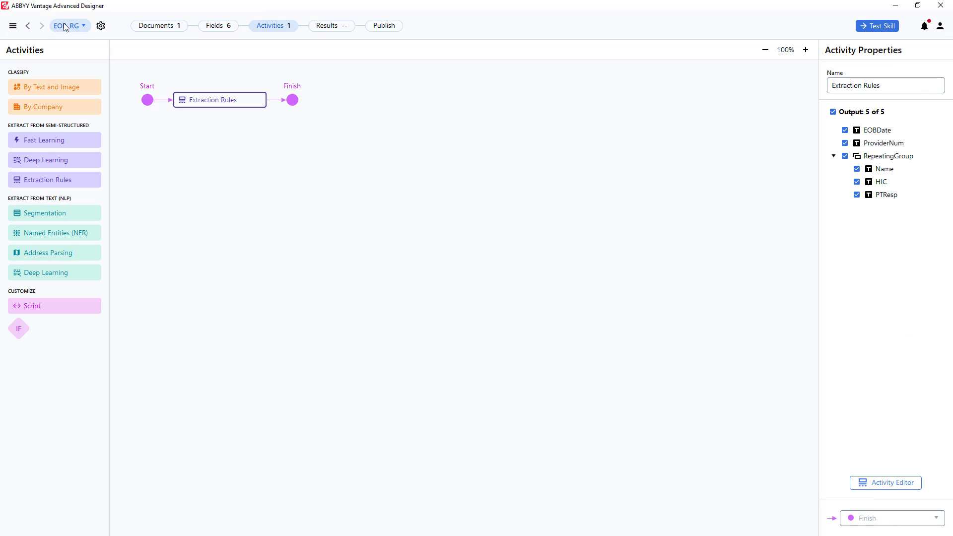
click(384, 26)
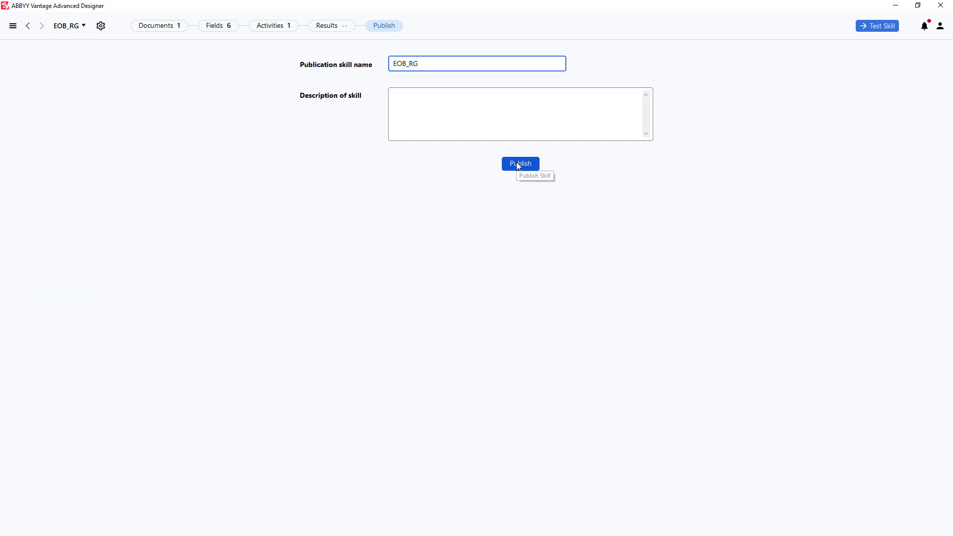